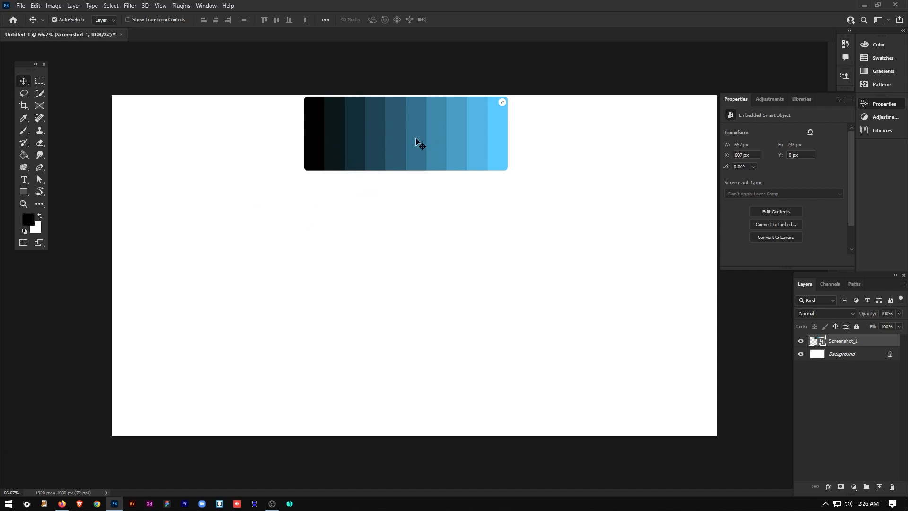
# Switch to Firefox to view the black-to-blue colour blend on the Dopely Colors page, and return to Photoshop.
pyautogui.click(62, 503)
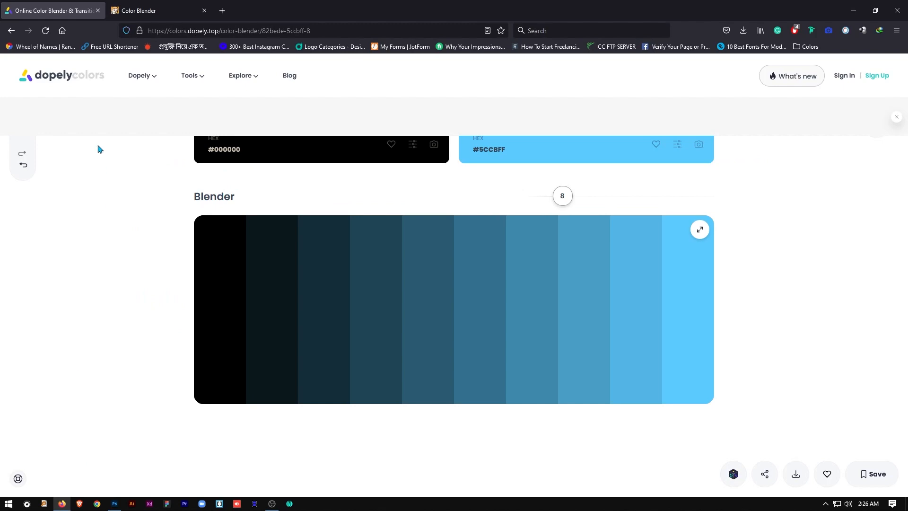
pyautogui.click(166, 9)
pyautogui.click(59, 6)
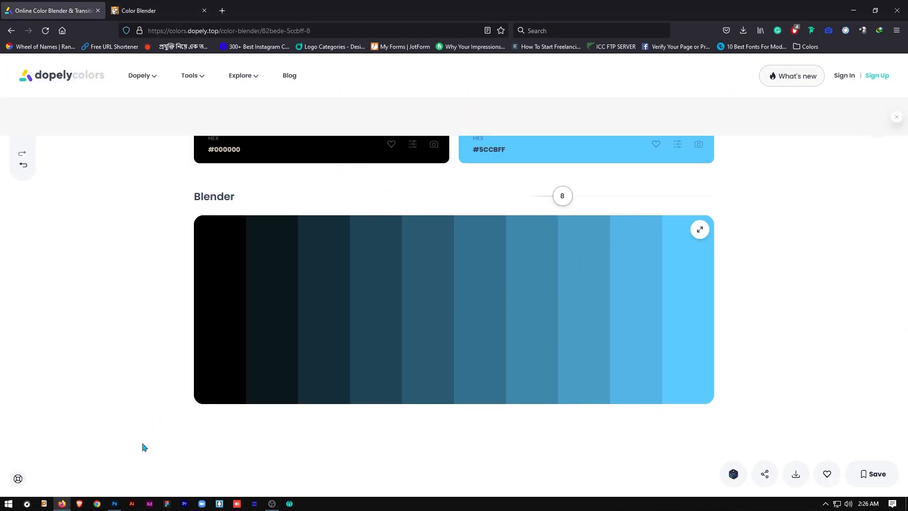
pyautogui.click(116, 502)
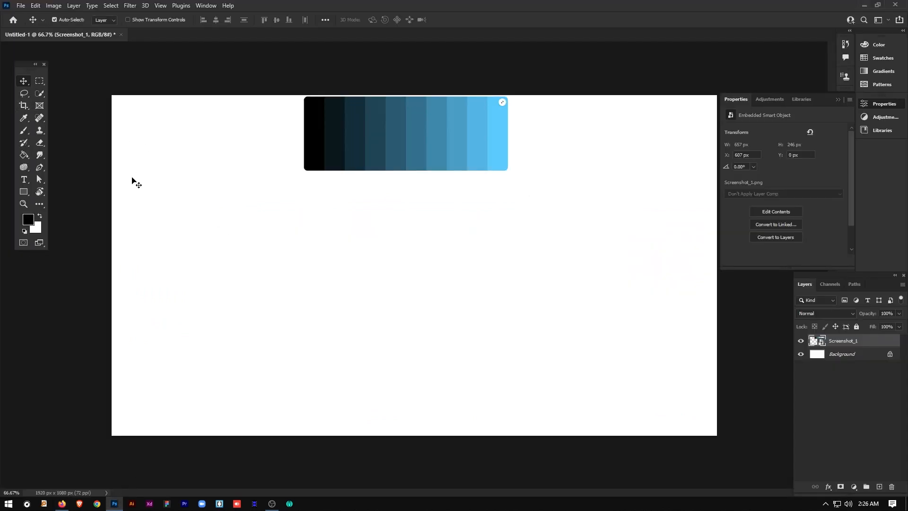
# Draw a black square of about 128 px with the Rectangle tool and move it near the canvas's left edge, below the palette image.
pyautogui.click(23, 193)
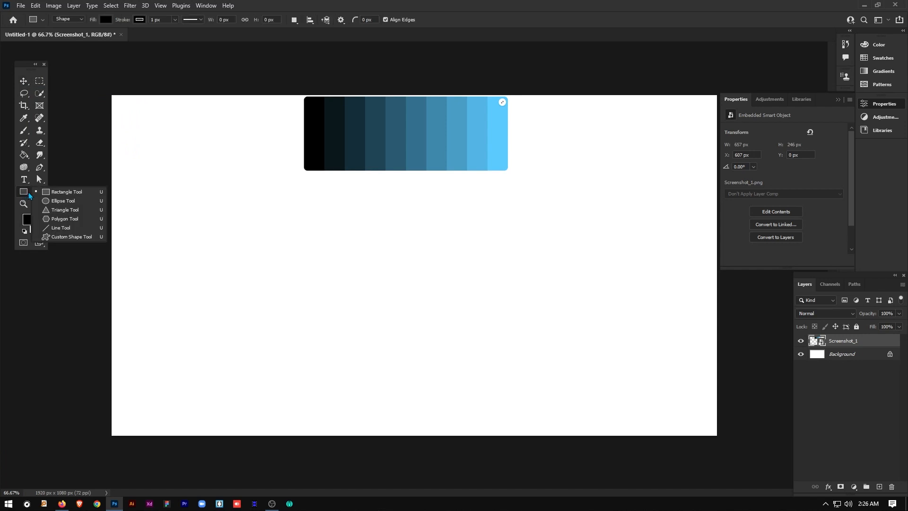
pyautogui.click(59, 194)
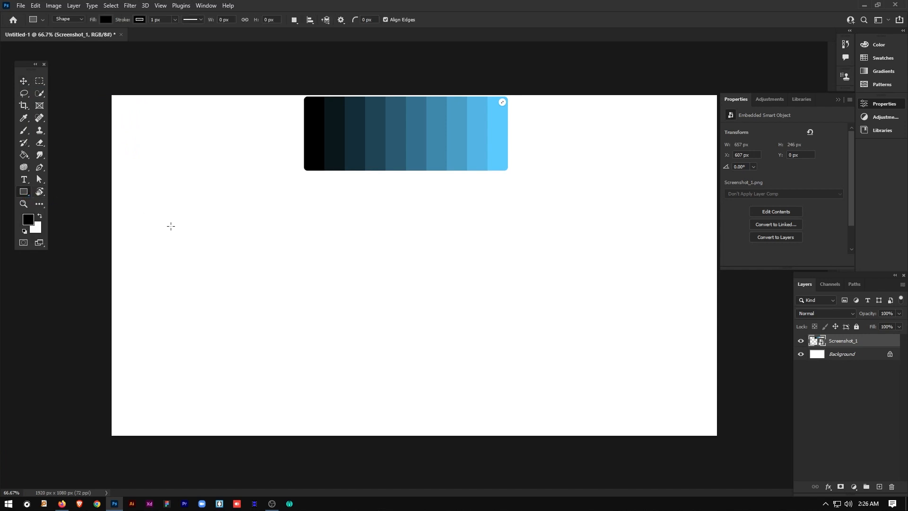
pyautogui.moveTo(155, 220); pyautogui.dragTo(194, 266)
pyautogui.click(23, 81)
pyautogui.moveTo(180, 236); pyautogui.dragTo(155, 236)
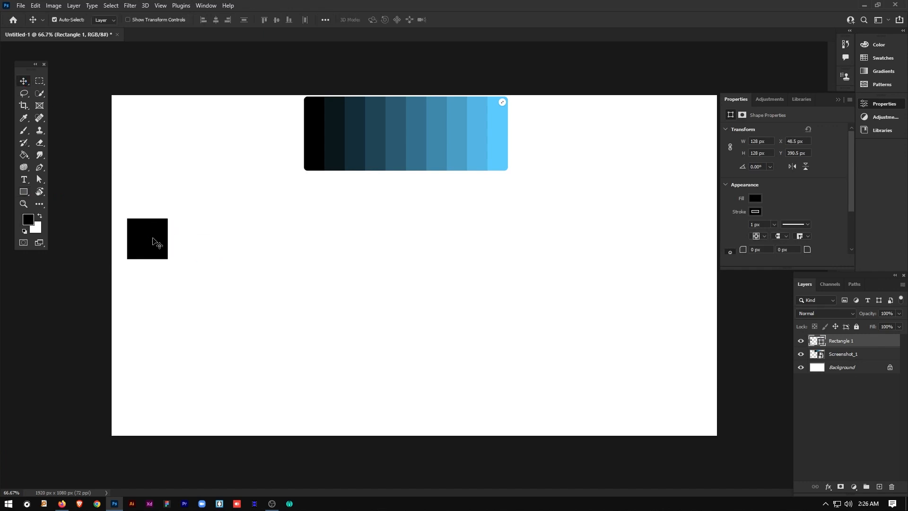
# Remove the stroke from the black square.
pyautogui.click(756, 213)
pyautogui.click(735, 229)
pyautogui.click(773, 206)
pyautogui.moveTo(148, 241); pyautogui.dragTo(252, 240)
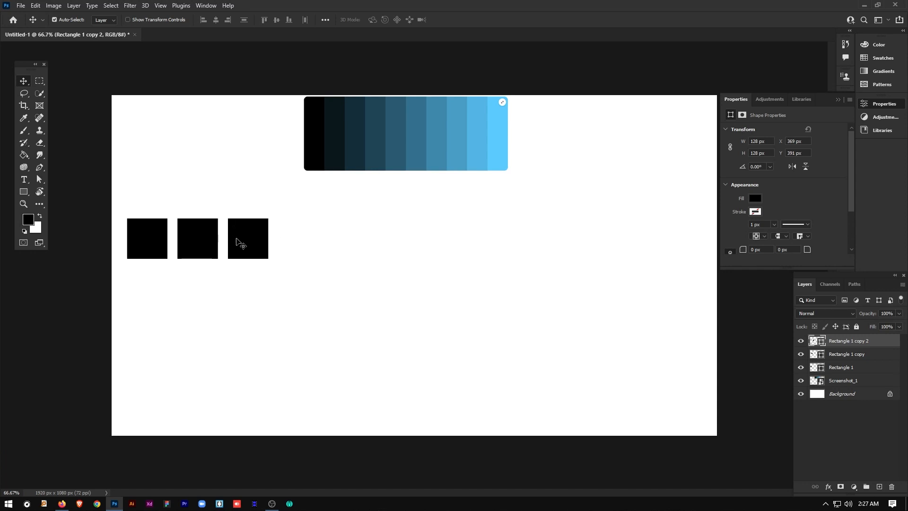
pyautogui.press('Delete')
pyautogui.press('Delete')
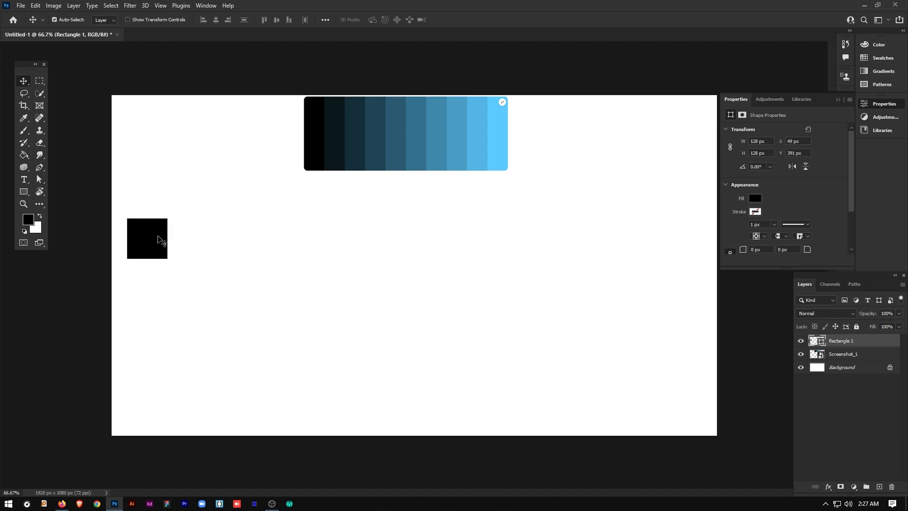
# Transform a copy of the square about 163.5 px to its right and repeat the transform to make a row of five squares.
pyautogui.hotkey('ctrl', 'alt', 't')
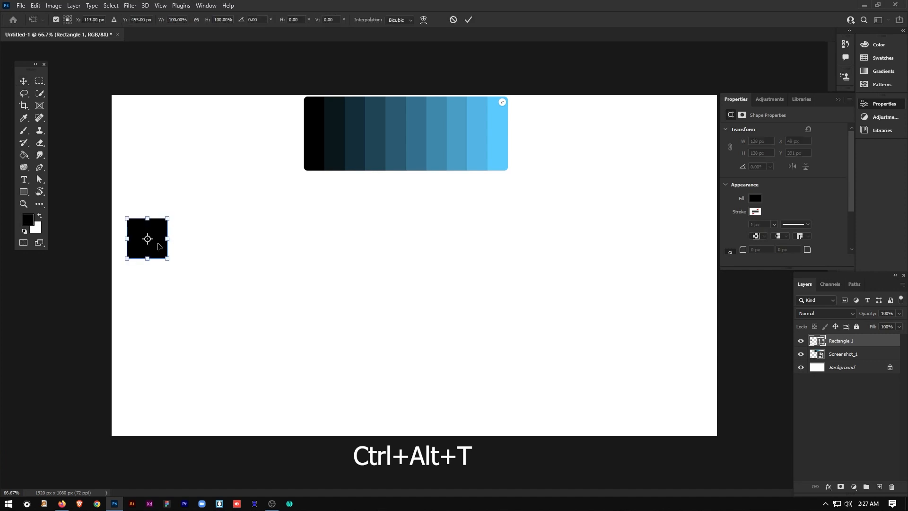
pyautogui.moveTo(159, 245); pyautogui.dragTo(211, 248)
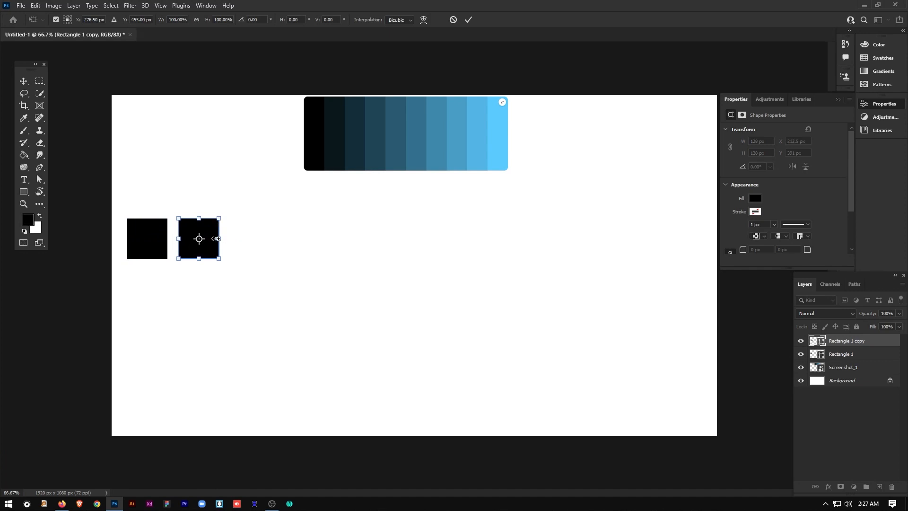
pyautogui.press('Return')
pyautogui.press('ctrl')
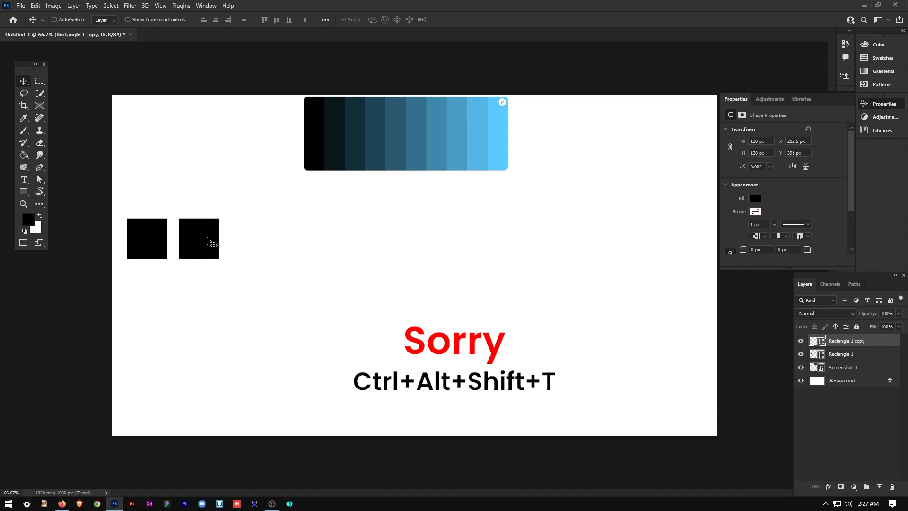
pyautogui.hotkey('ctrl', 'alt', 'shift', 't')
pyautogui.hotkey('ctrl', 'alt', 'shift', 't')
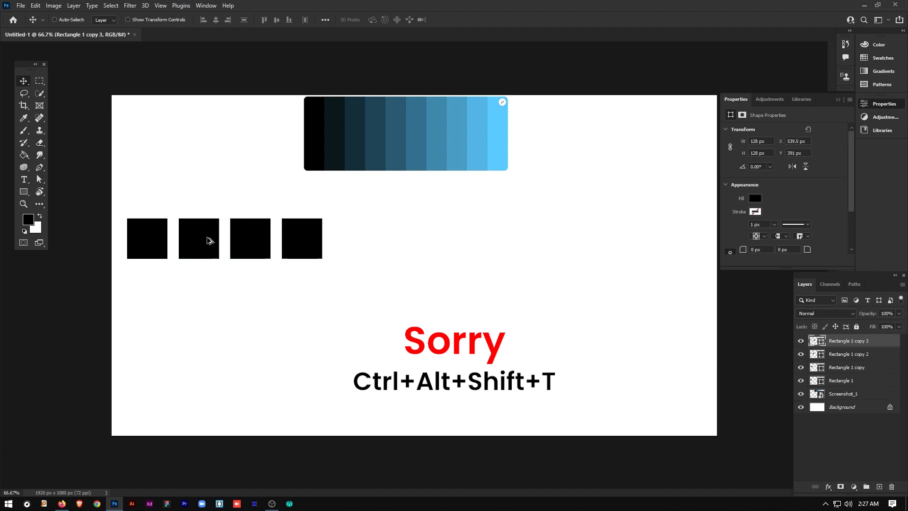
pyautogui.hotkey('ctrl', 'alt', 'shift', 't')
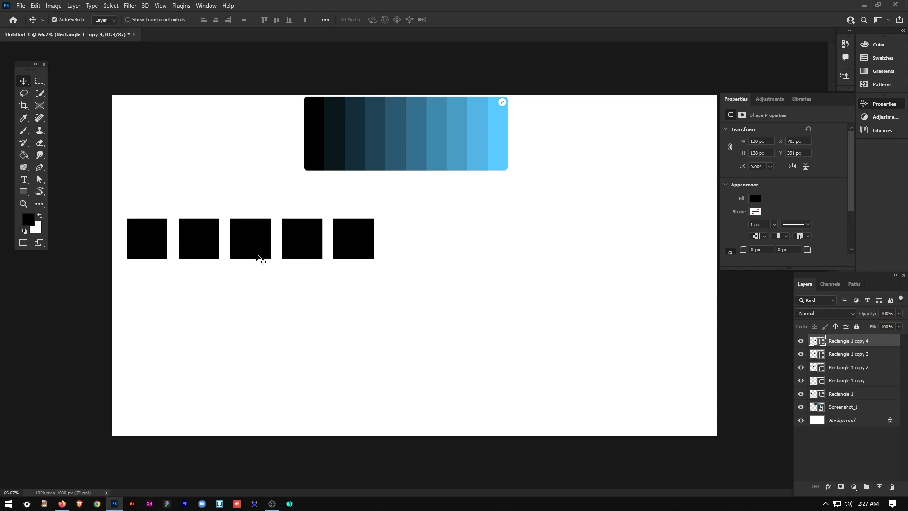
# Check the first square's fill colour in the colour picker.
pyautogui.click(155, 232)
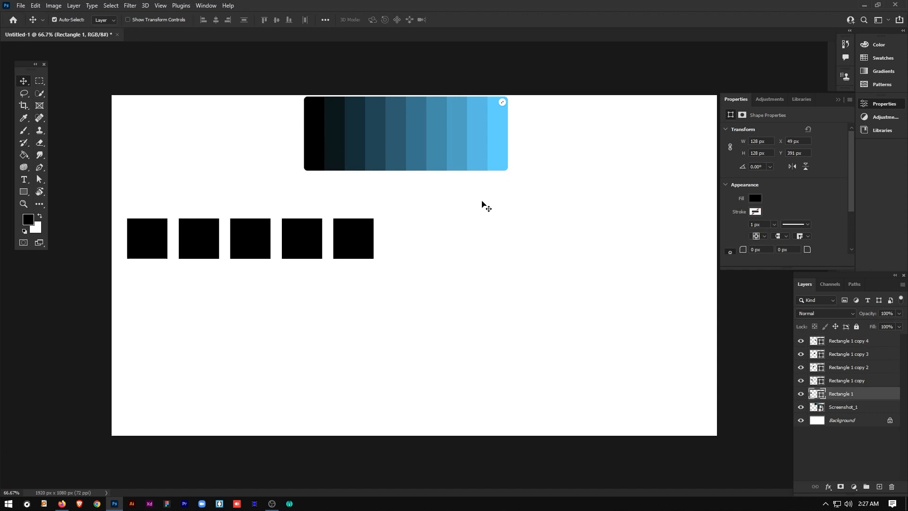
pyautogui.click(755, 198)
pyautogui.click(849, 216)
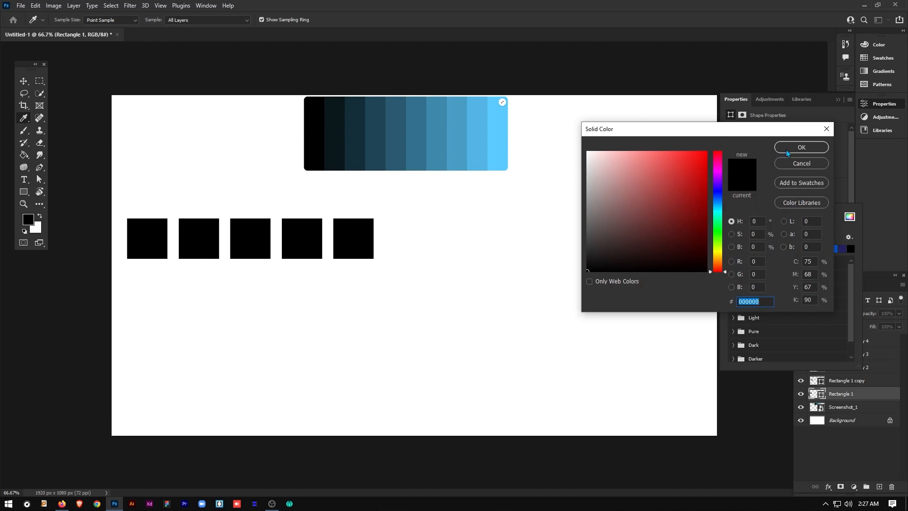
pyautogui.click(786, 148)
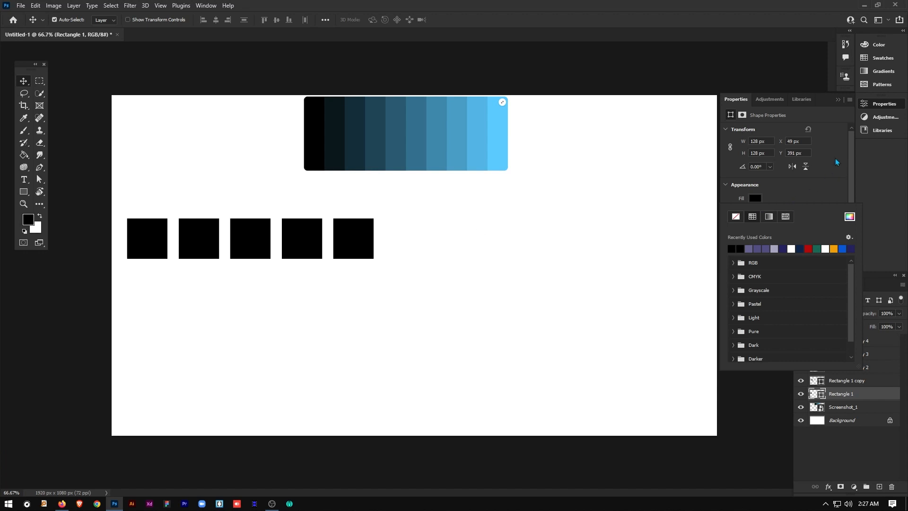
# Set the layer opacity of the second to fifth squares to 80%, 60%, 40% and 20% respectively.
pyautogui.click(199, 242)
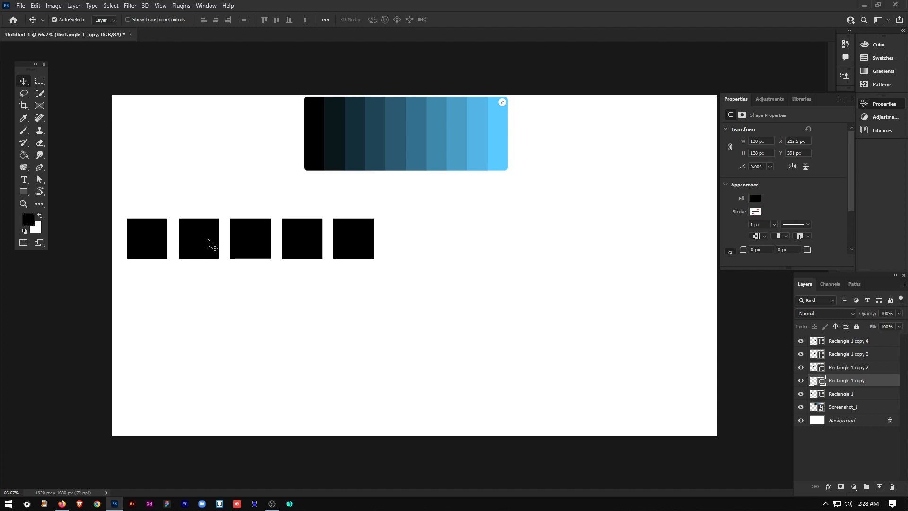
pyautogui.press('8')
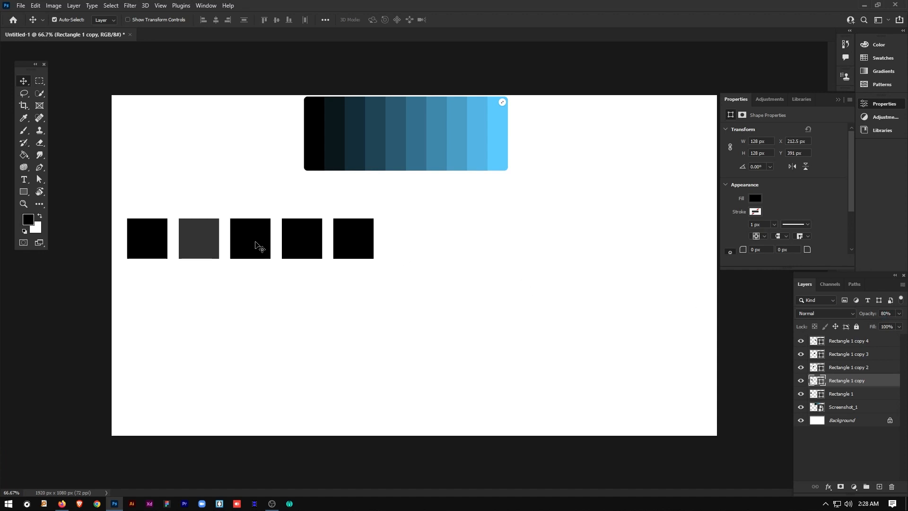
pyautogui.click(256, 243)
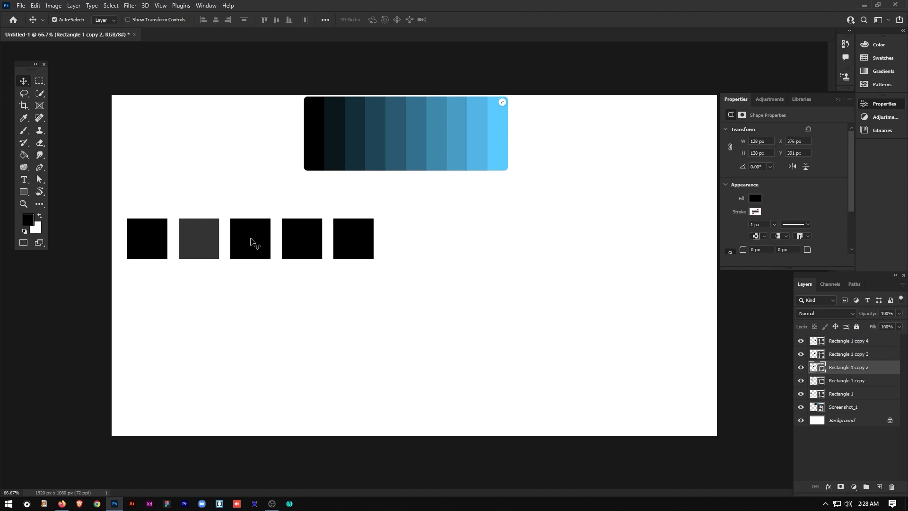
pyautogui.press('6')
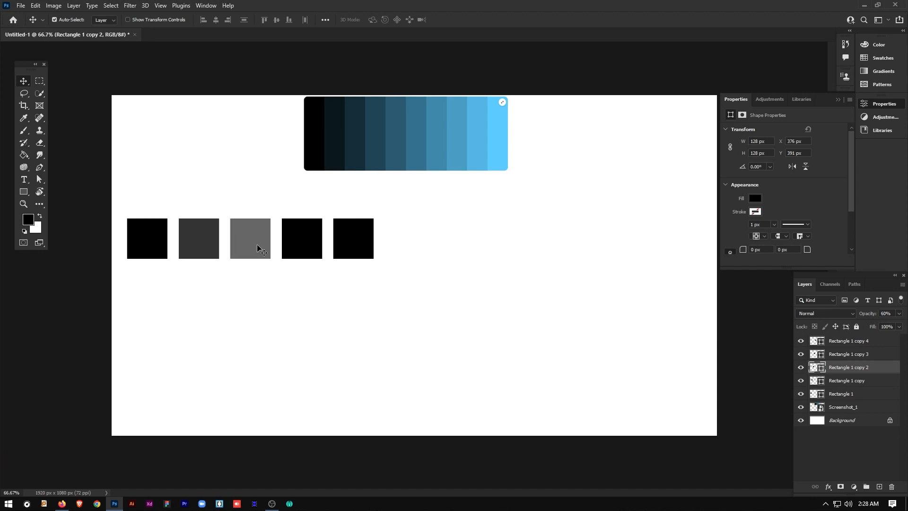
pyautogui.click(312, 246)
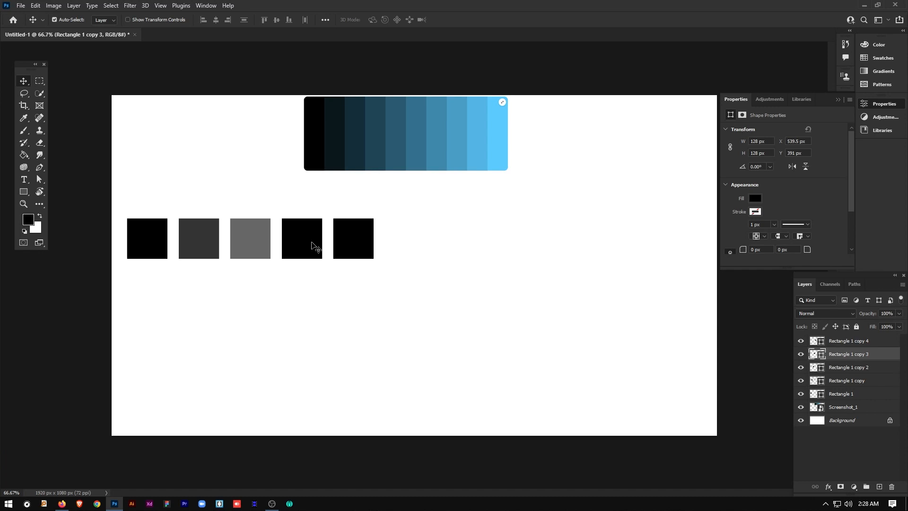
pyautogui.press('4')
pyautogui.click(353, 246)
pyautogui.press('2')
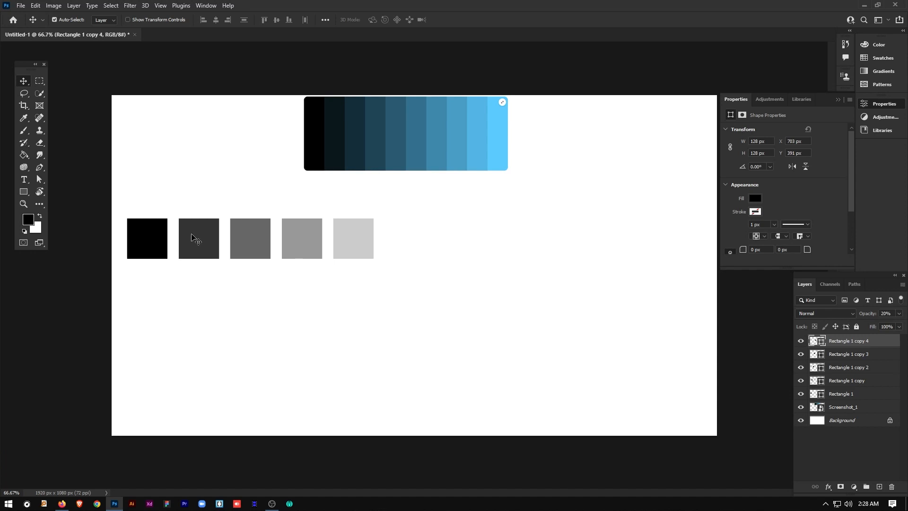
# Draw a circle of about 156 px with the Ellipse tool below the first square.
pyautogui.click(23, 194)
pyautogui.click(66, 199)
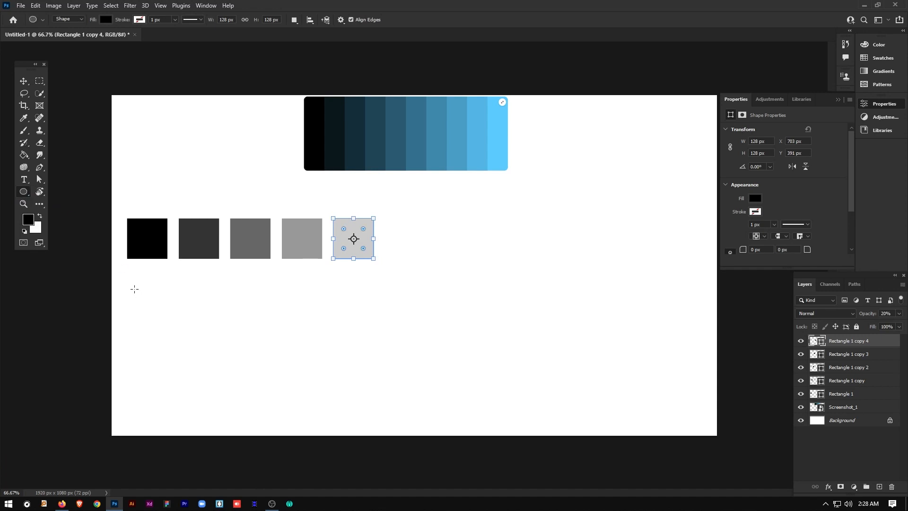
pyautogui.moveTo(130, 286); pyautogui.dragTo(180, 339)
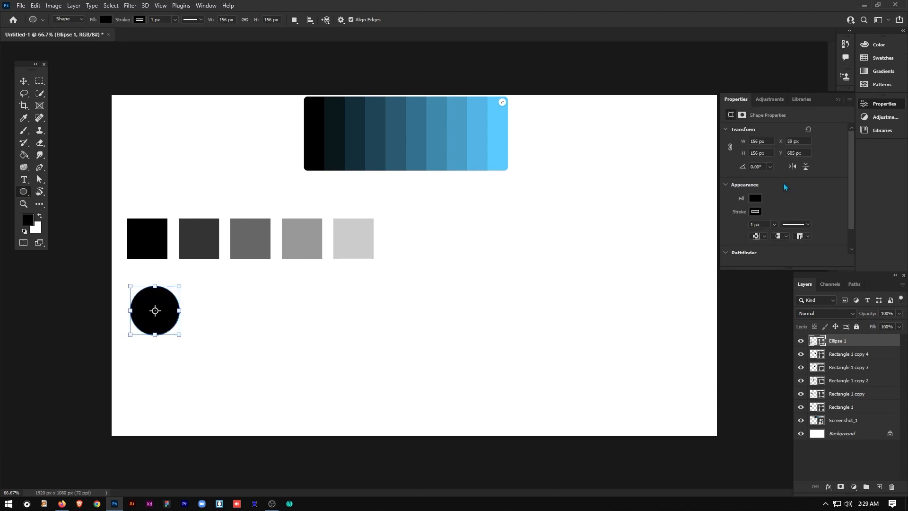
# Change the circle's fill to a custom dark blue and collapse its shape properties.
pyautogui.click(755, 199)
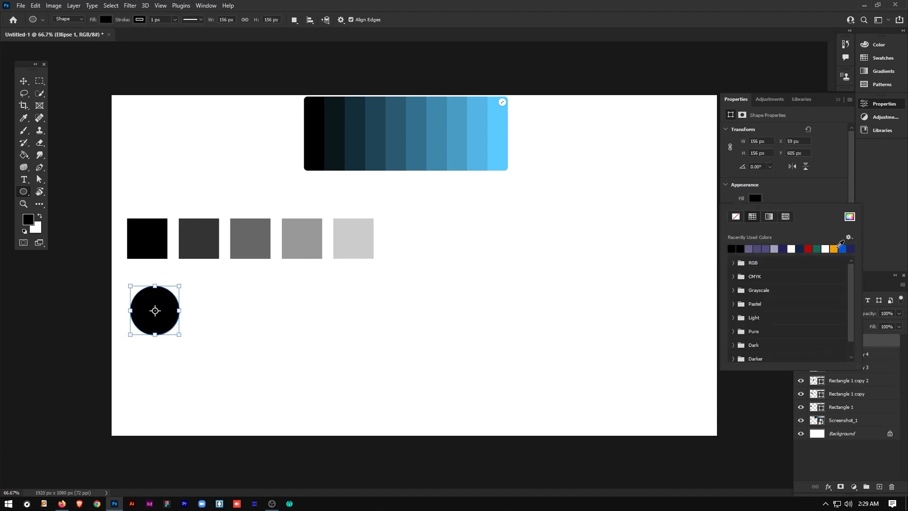
pyautogui.click(848, 219)
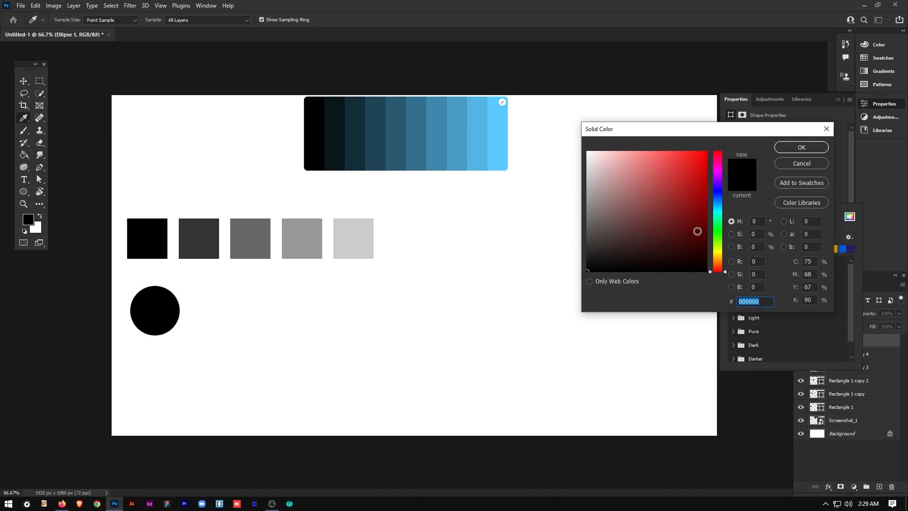
pyautogui.moveTo(717, 206); pyautogui.dragTo(699, 195)
pyautogui.click(684, 195)
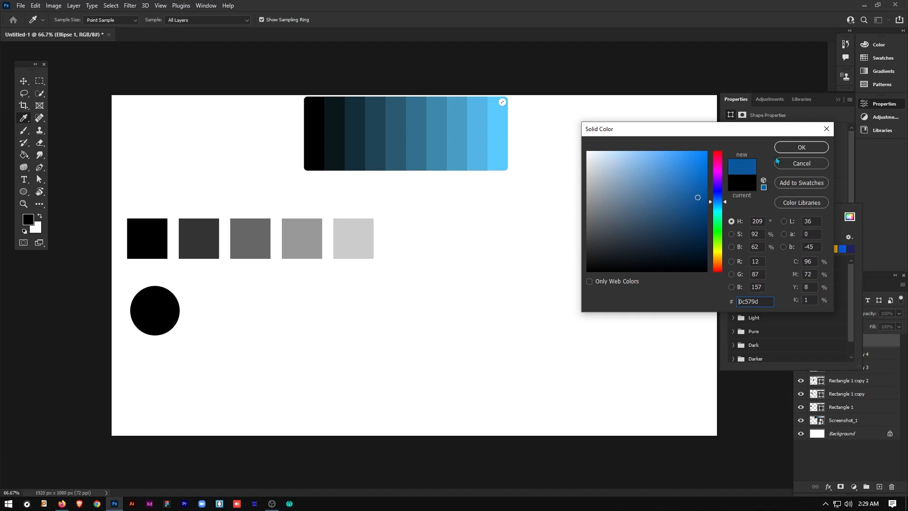
pyautogui.moveTo(698, 193); pyautogui.dragTo(696, 207)
pyautogui.click(801, 147)
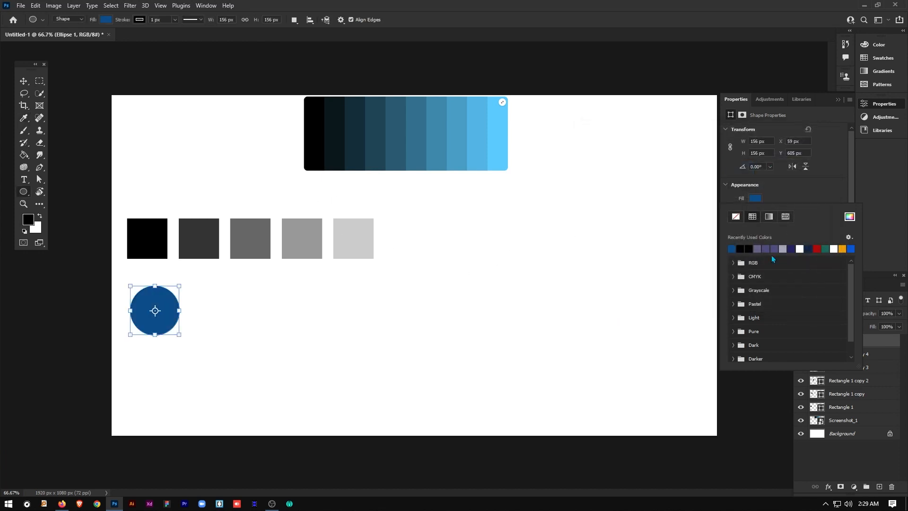
pyautogui.click(838, 100)
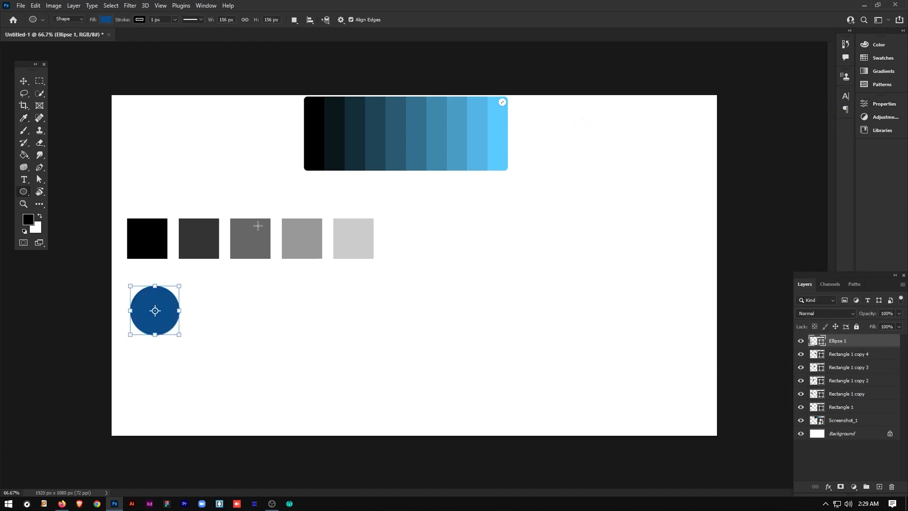
# Transform a copy of the blue circle about 189 px to its right and repeat the transform to make a row of six circles.
pyautogui.click(23, 81)
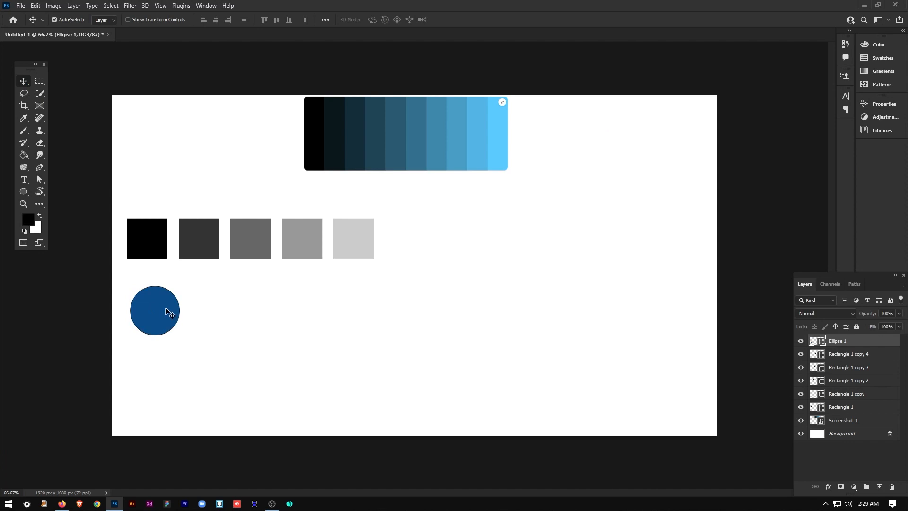
pyautogui.press('ctrl')
pyautogui.hotkey('ctrl', 'alt', 't')
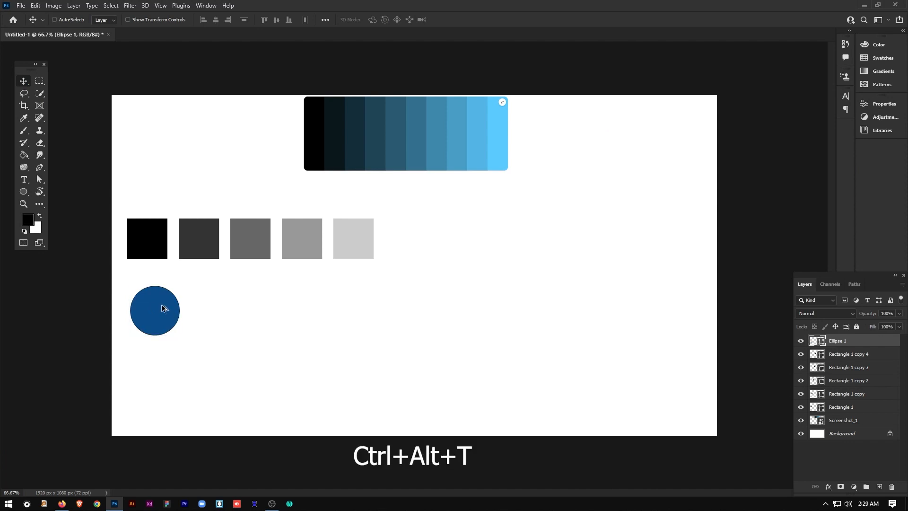
pyautogui.moveTo(162, 308); pyautogui.dragTo(222, 305)
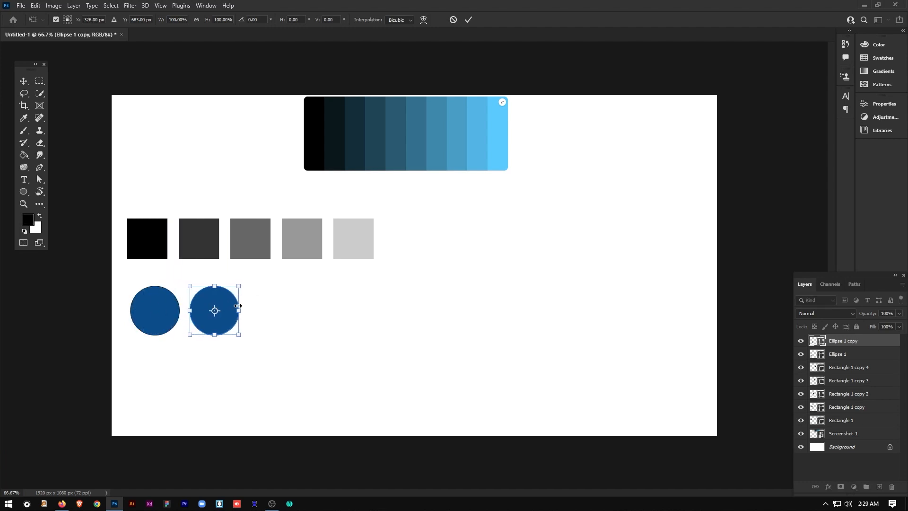
pyautogui.press('Return')
pyautogui.hotkey('ctrl', 'shift', 'alt', 't')
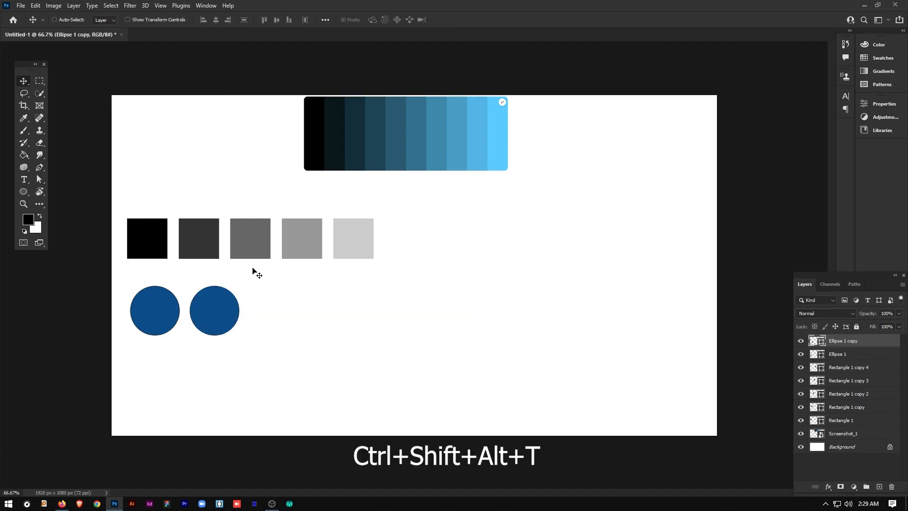
pyautogui.hotkey('ctrl', 'shift', 'alt', 't')
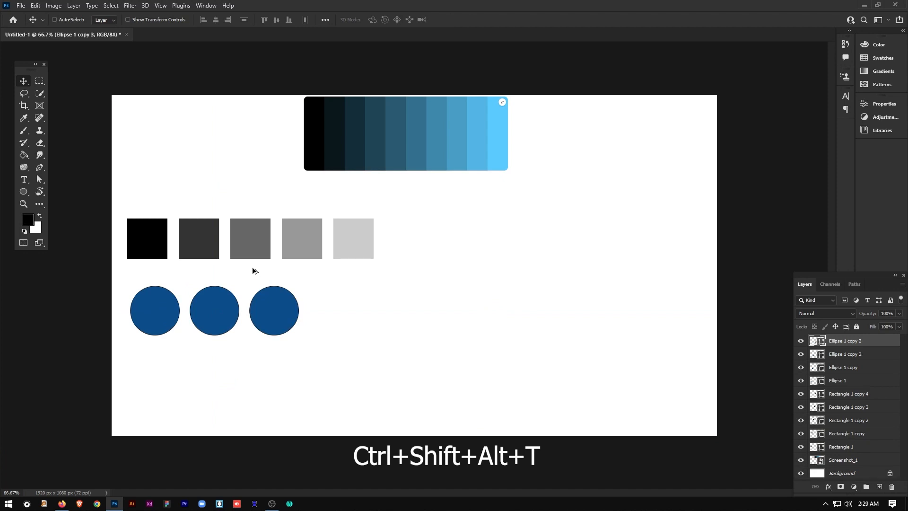
pyautogui.hotkey('ctrl', 'shift', 'alt', 't')
pyautogui.hotkey('ctrl', 'shift', 'alt', 't')
pyautogui.hotkey('ctrl', 'shift', 'alt', 't')
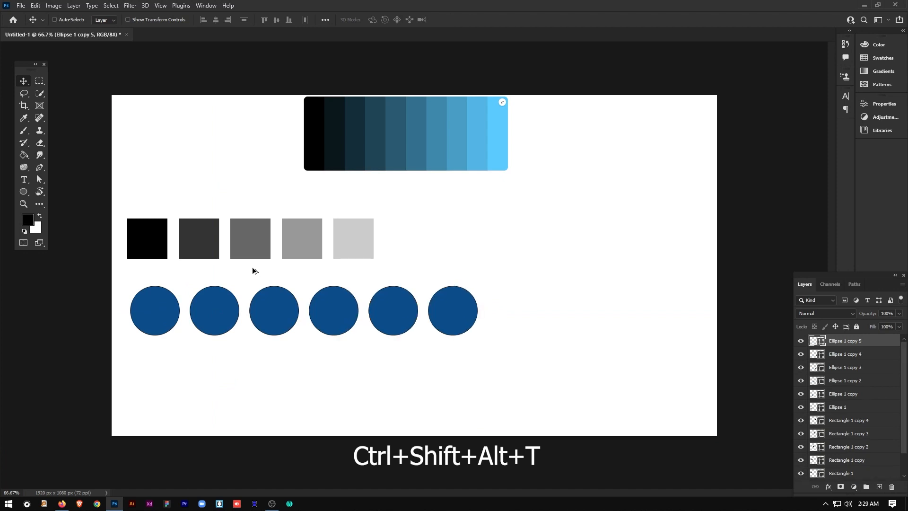
# Repeat the duplicate transform four more times to extend the row to ten blue circles.
pyautogui.hotkey('ctrl', 'shift', 'alt', 't')
pyautogui.hotkey('ctrl', 'shift', 'alt', 't')
pyautogui.hotkey('ctrl', 'shift', 'alt', 't')
pyautogui.hotkey('ctrl', 'shift', 'alt', 't')
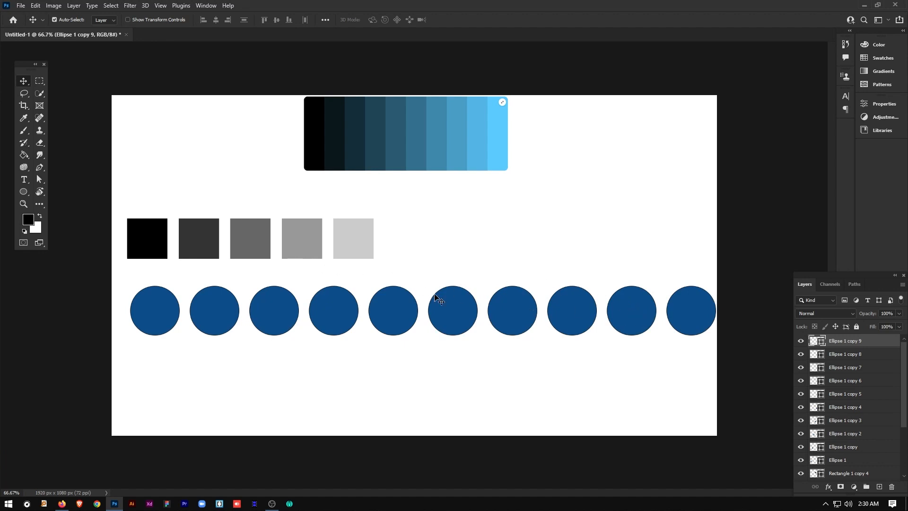
# Set the layer opacity of the second to sixth blue circles to 90%, 80%, 70%, 60% and 50% respectively.
pyautogui.click(167, 313)
pyautogui.click(220, 314)
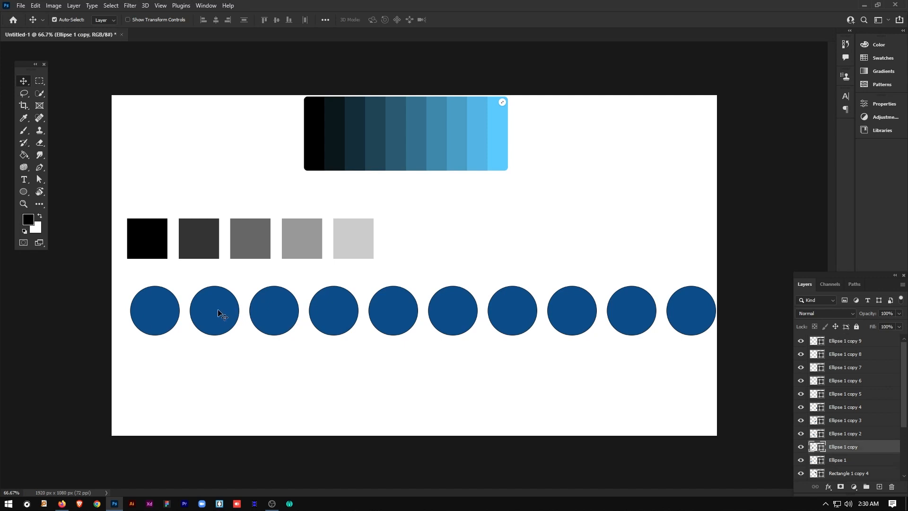
pyautogui.press('9')
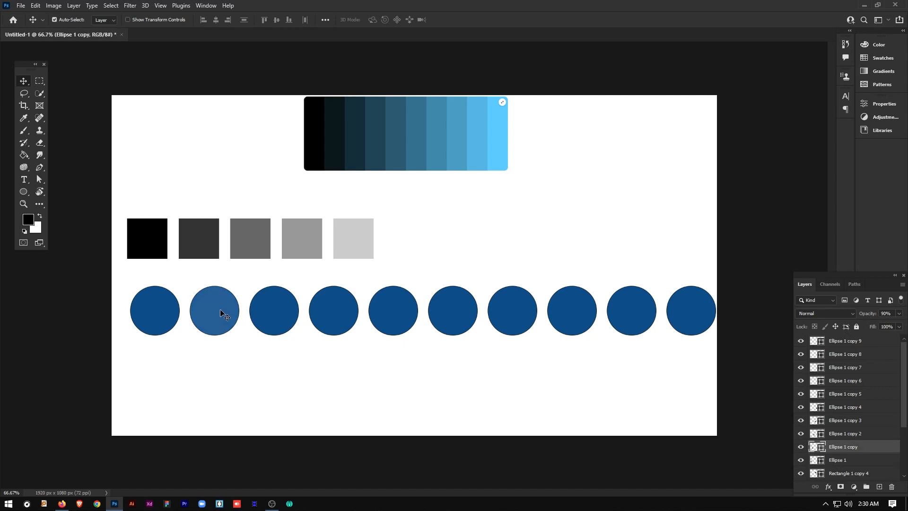
pyautogui.click(270, 315)
pyautogui.press('8')
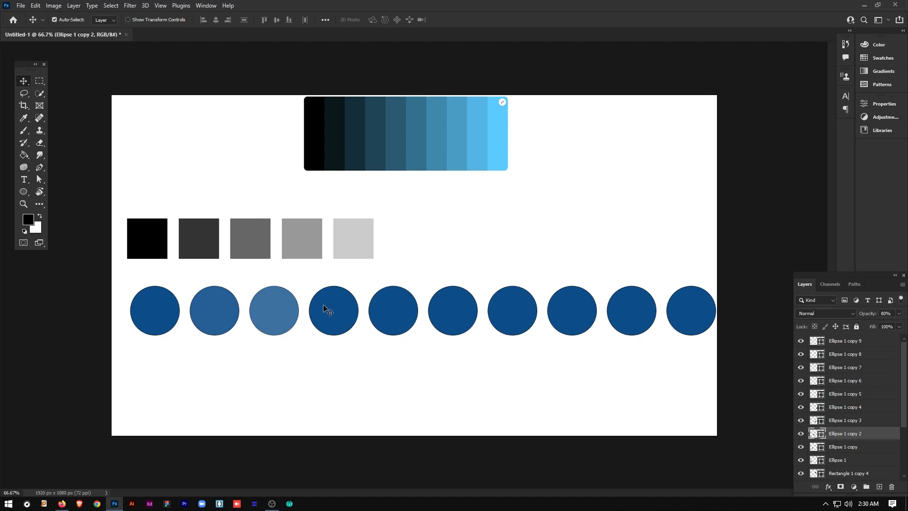
pyautogui.click(336, 307)
pyautogui.press('7')
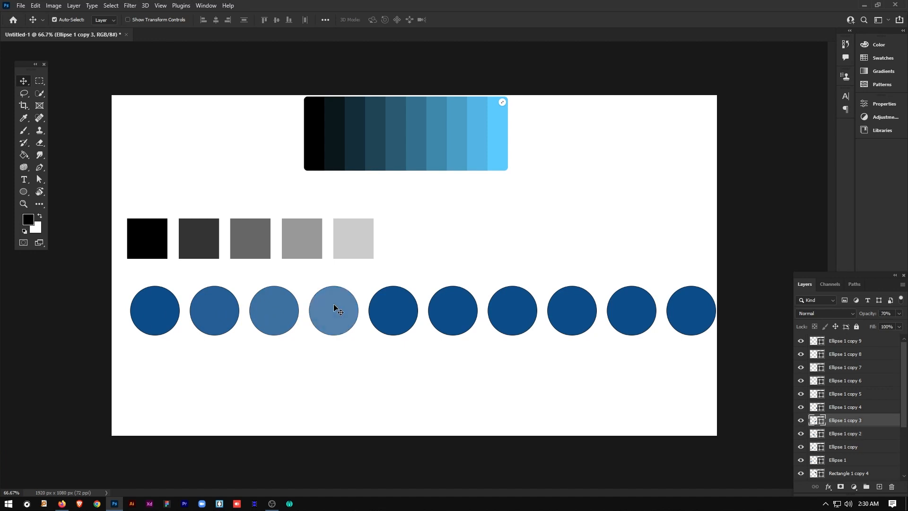
pyautogui.click(391, 310)
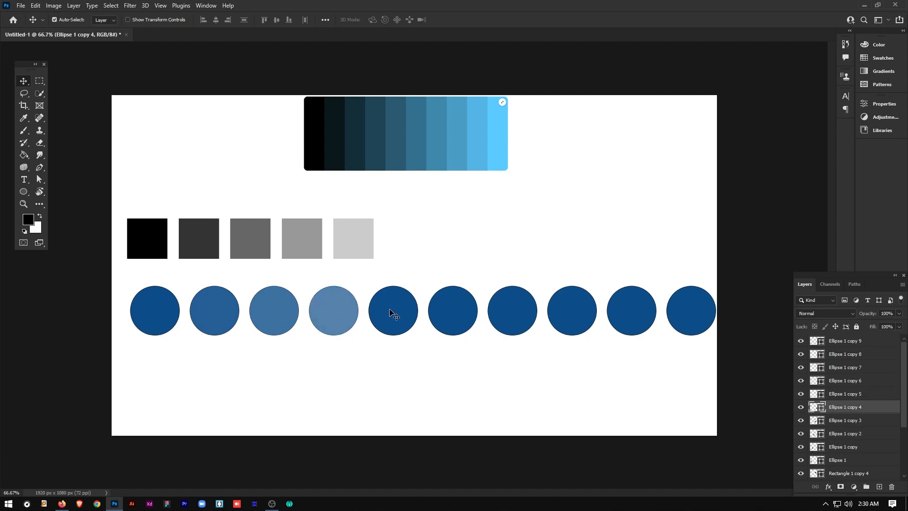
pyautogui.press('6')
pyautogui.click(450, 317)
pyautogui.press('5')
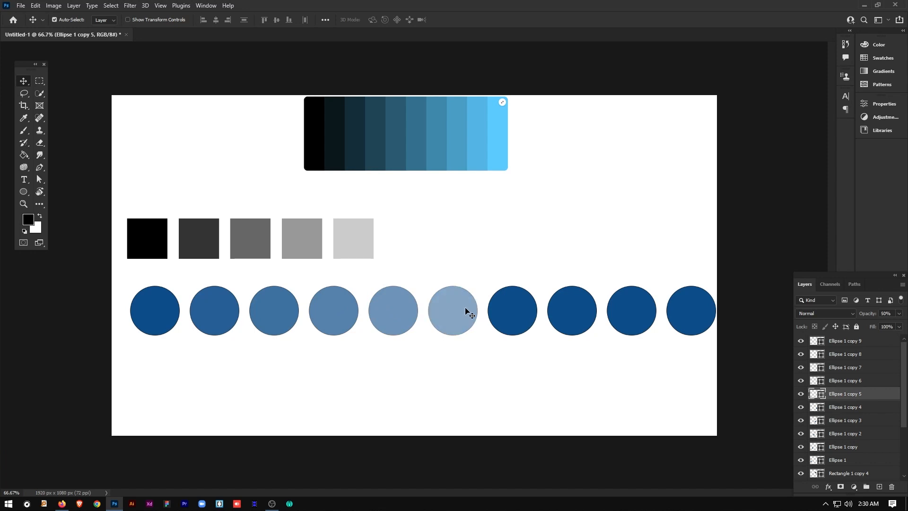
# Set the layer opacity of the seventh to tenth blue circles to 40%, 30%, 20% and 10% respectively.
pyautogui.click(511, 306)
pyautogui.press('4')
pyautogui.click(559, 313)
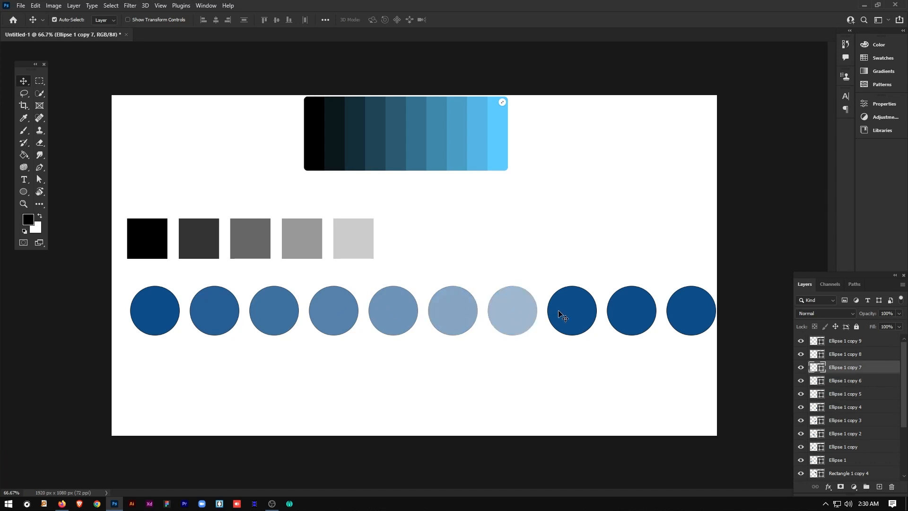
pyautogui.press('3')
pyautogui.click(620, 310)
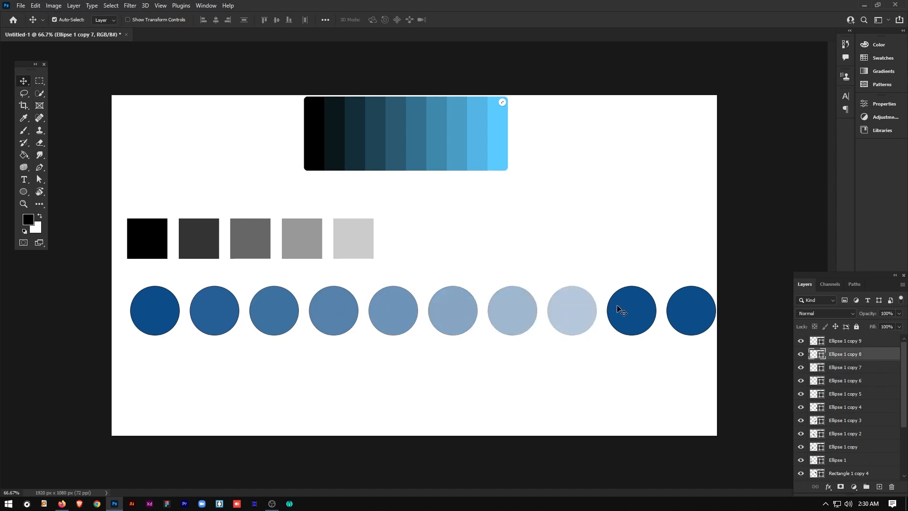
pyautogui.press('2')
pyautogui.click(683, 312)
pyautogui.press('1')
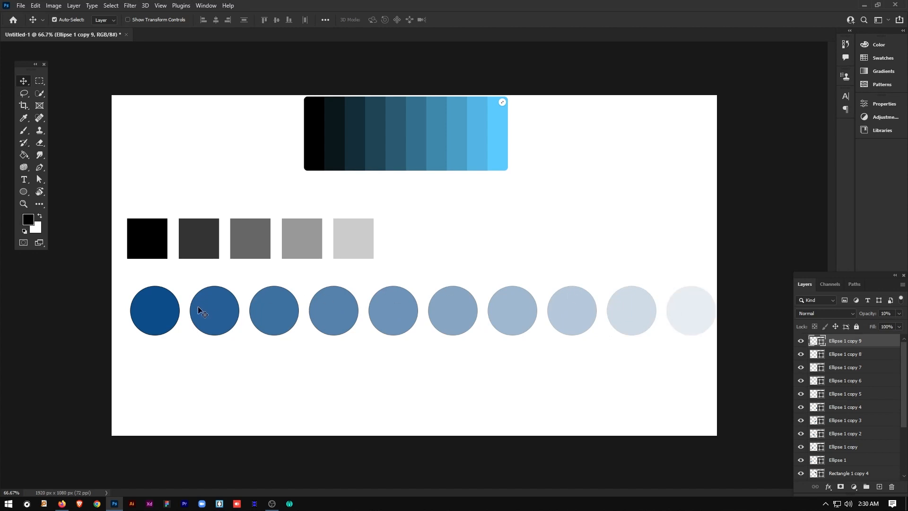
pyautogui.click(166, 315)
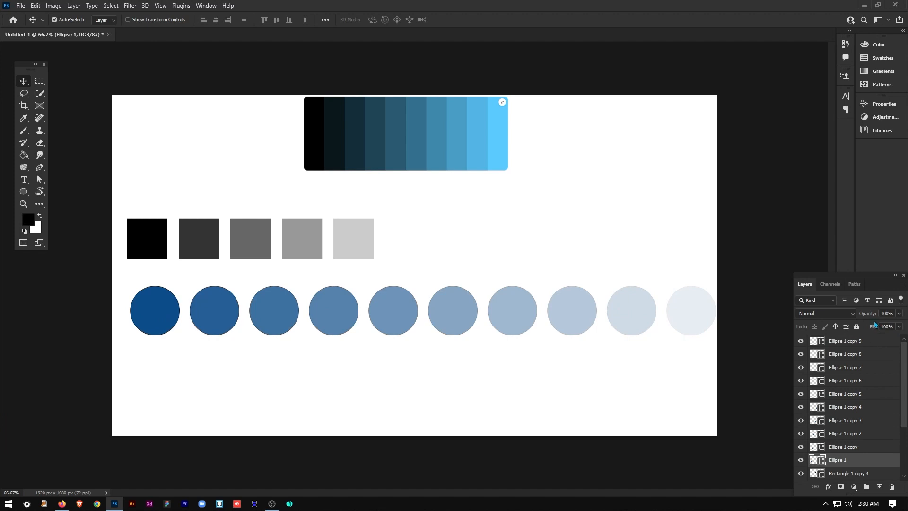
pyautogui.click(706, 311)
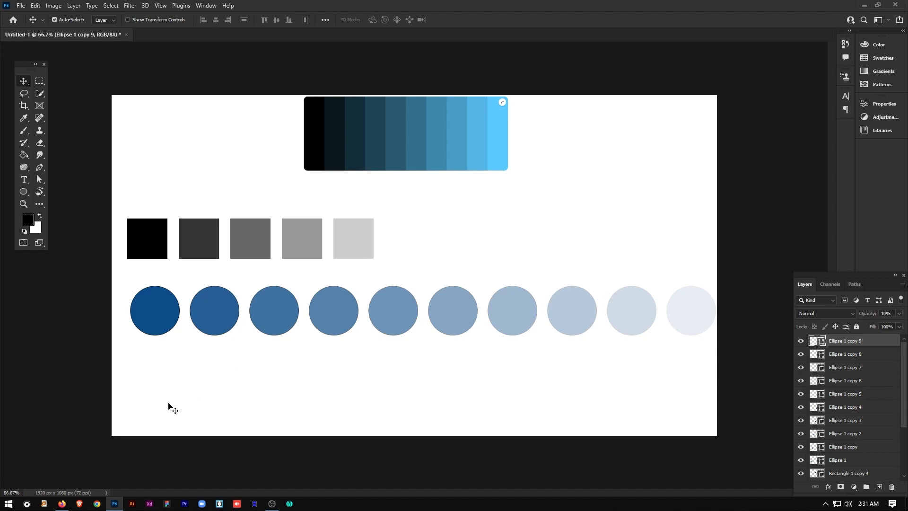
# Switch to the Dopely color blender in Firefox and set the blend to 6 steps with black 000000 as the first color.
pyautogui.click(68, 502)
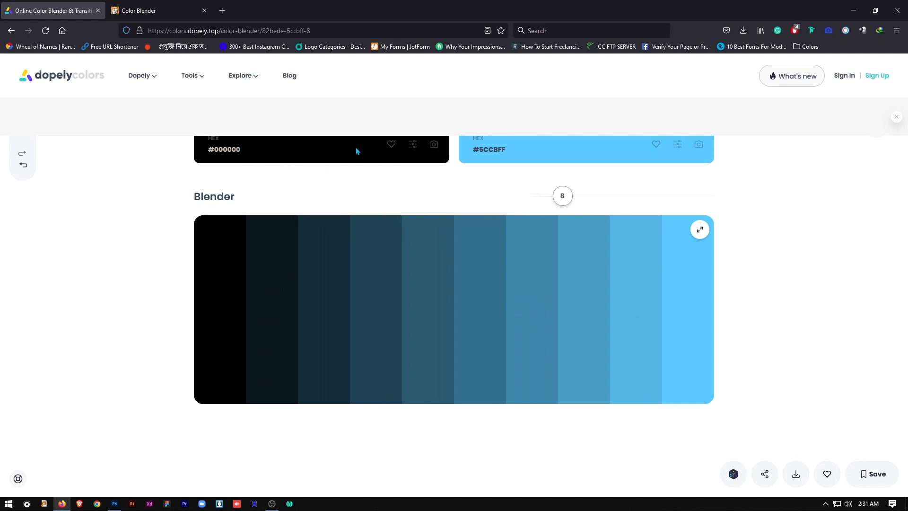
pyautogui.moveTo(562, 195)
pyautogui.mouseDown()
pyautogui.moveTo(543, 195)
pyautogui.moveTo(652, 198)
pyautogui.moveTo(539, 203)
pyautogui.moveTo(556, 203)
pyautogui.mouseUp()
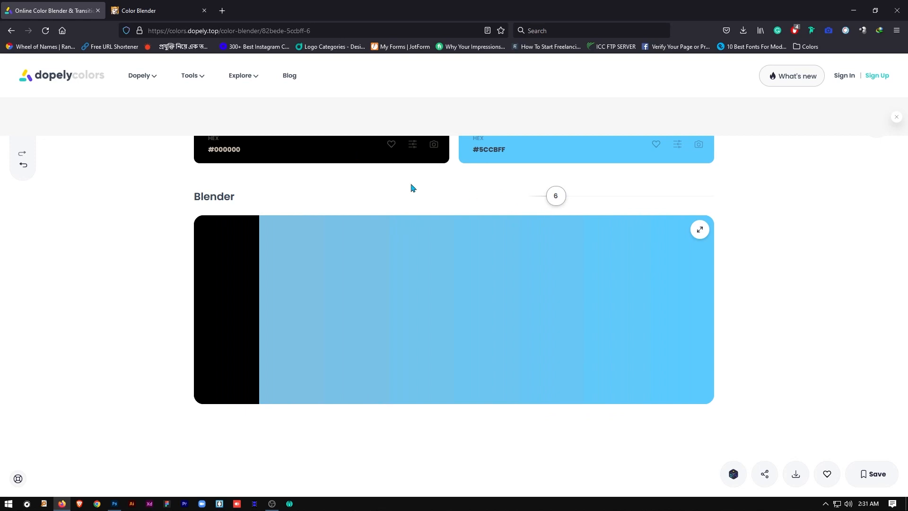
pyautogui.click(412, 144)
pyautogui.moveTo(879, 175); pyautogui.dragTo(775, 198)
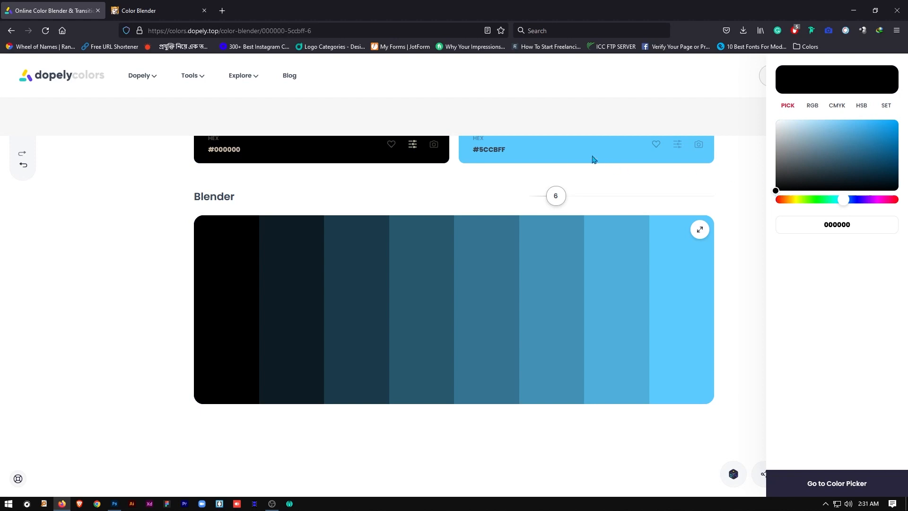
# Change the second color of the blend to green 47A63A, trying magenta shades on the way.
pyautogui.click(659, 147)
pyautogui.click(677, 145)
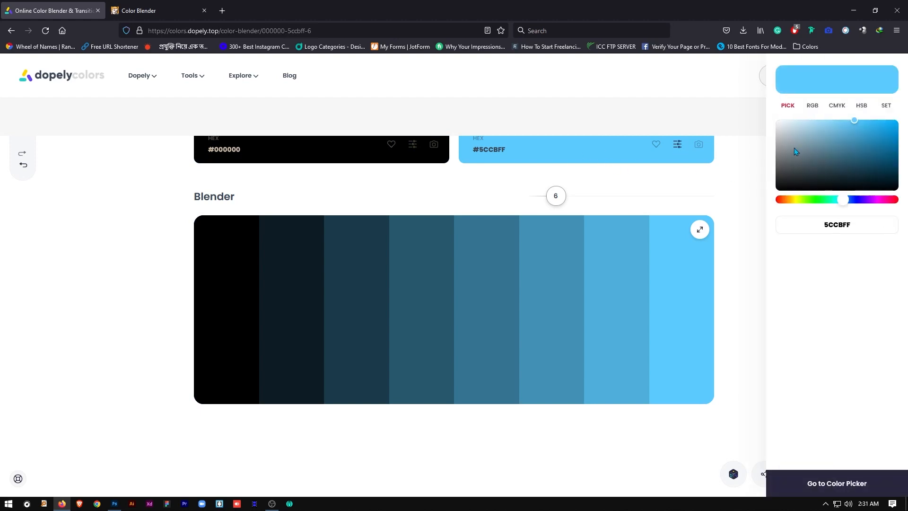
pyautogui.click(875, 199)
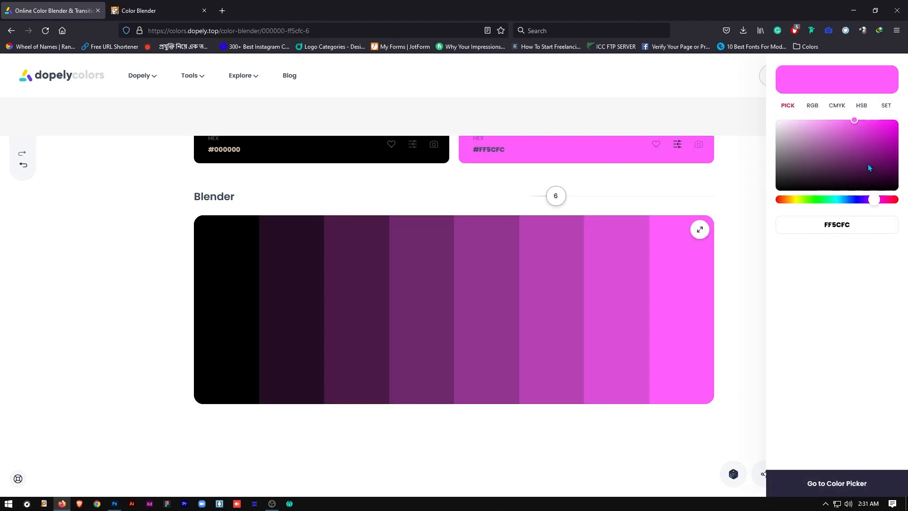
pyautogui.click(857, 146)
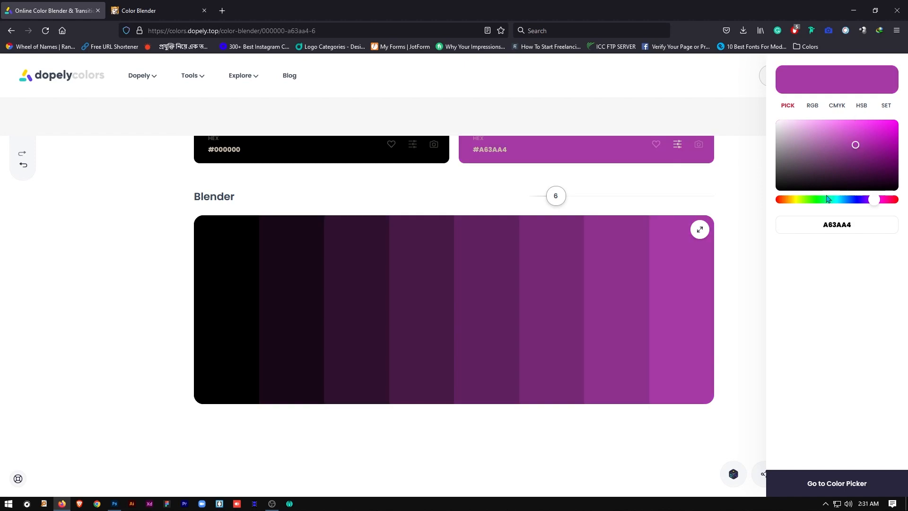
pyautogui.moveTo(828, 199); pyautogui.dragTo(816, 198)
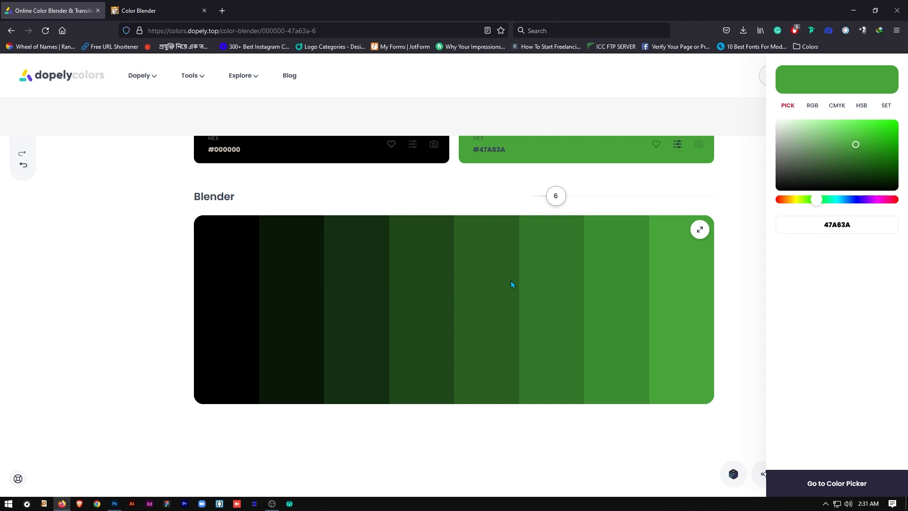
# Try 50 blend steps, reduce them to 10, and copy the hex code of the fourth shade, #132D10.
pyautogui.click(557, 196)
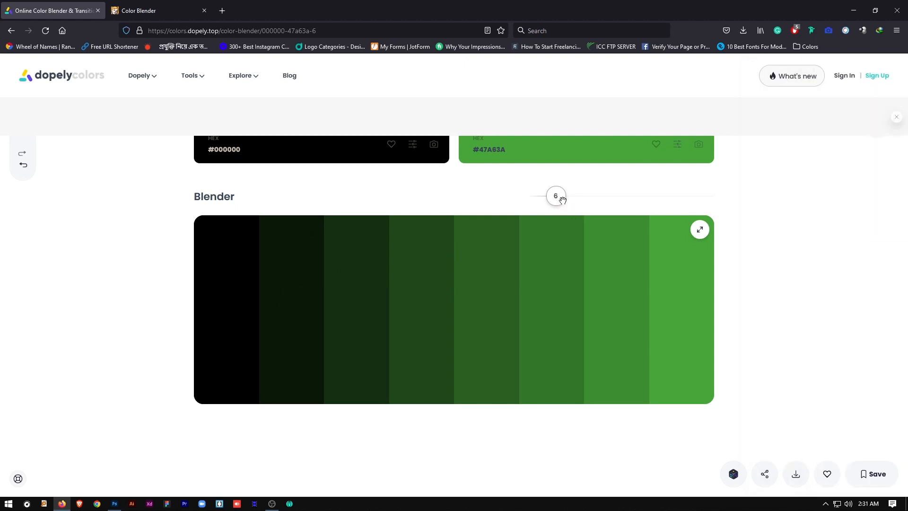
pyautogui.moveTo(555, 197); pyautogui.dragTo(717, 207)
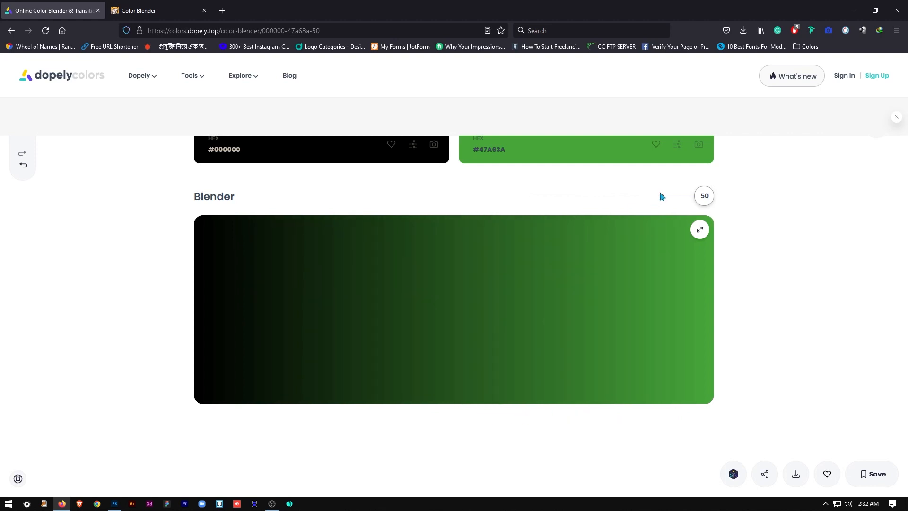
pyautogui.moveTo(704, 194); pyautogui.dragTo(570, 200)
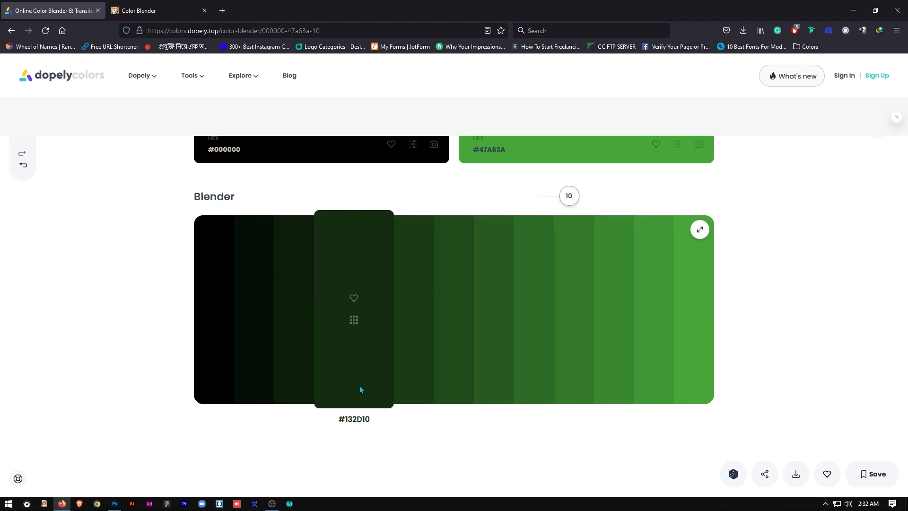
pyautogui.click(350, 421)
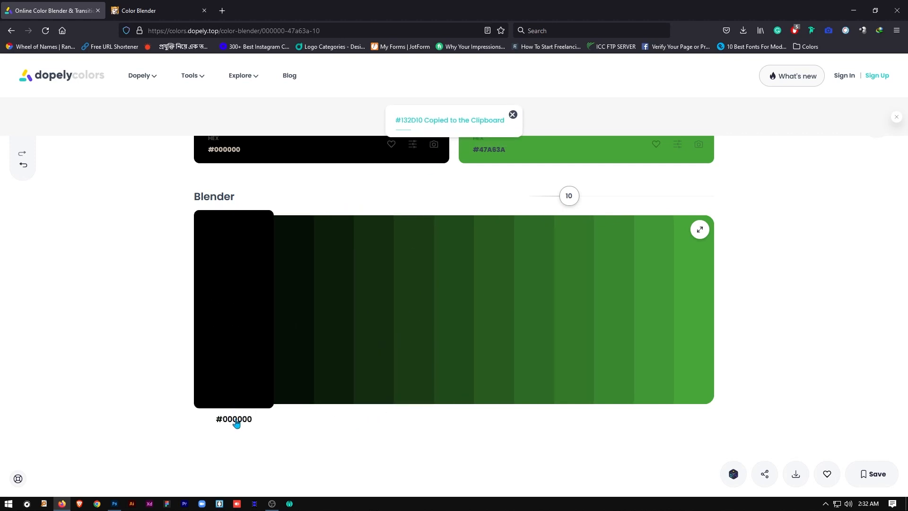
pyautogui.moveTo(238, 407)
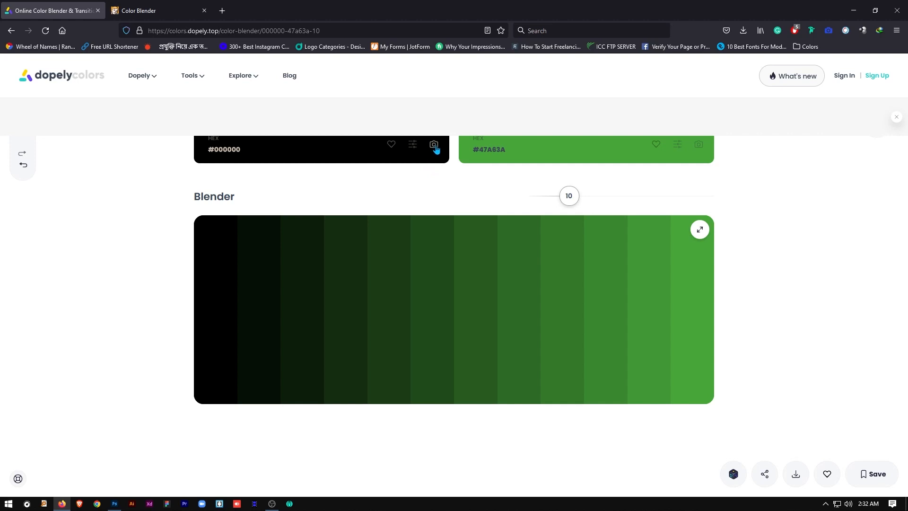
# Load the leaf photo from the Desktop for the first color and apply grey-green 4E5A56 picked from the upper-left leaf.
pyautogui.click(435, 150)
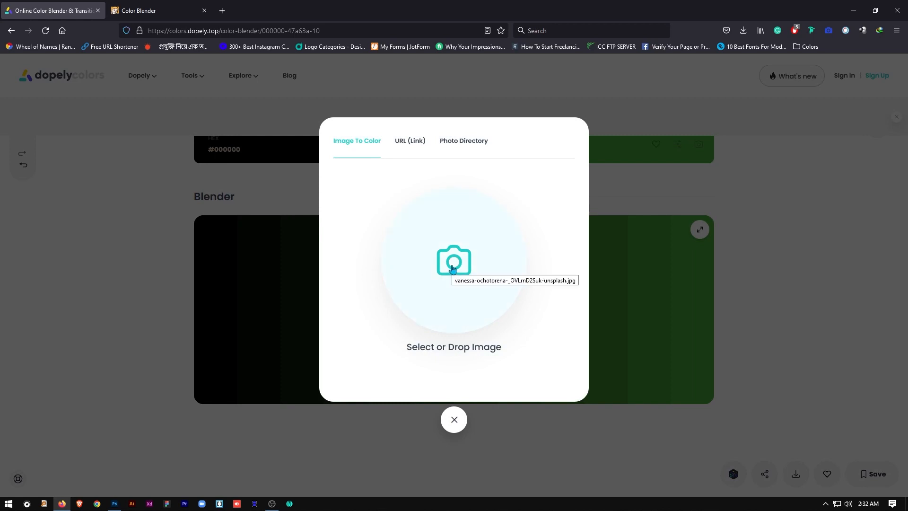
pyautogui.click(452, 269)
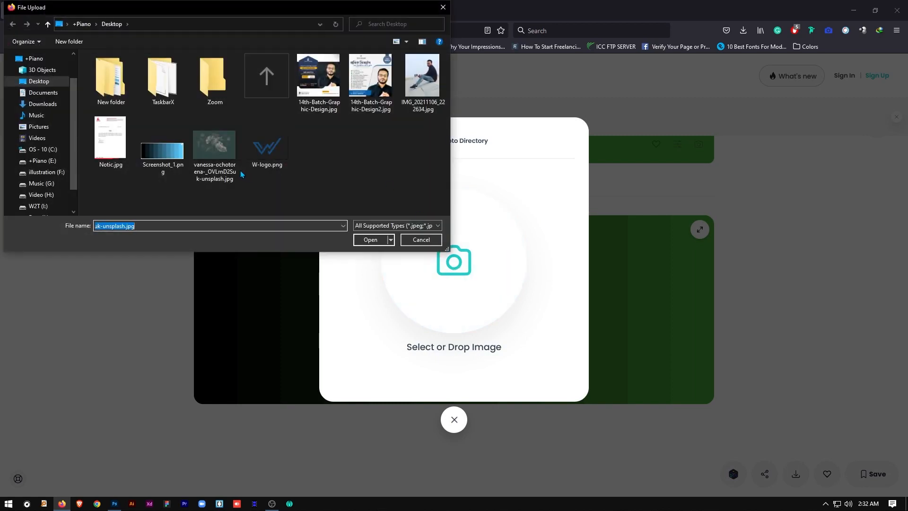
pyautogui.click(219, 158)
pyautogui.doubleClick(219, 160)
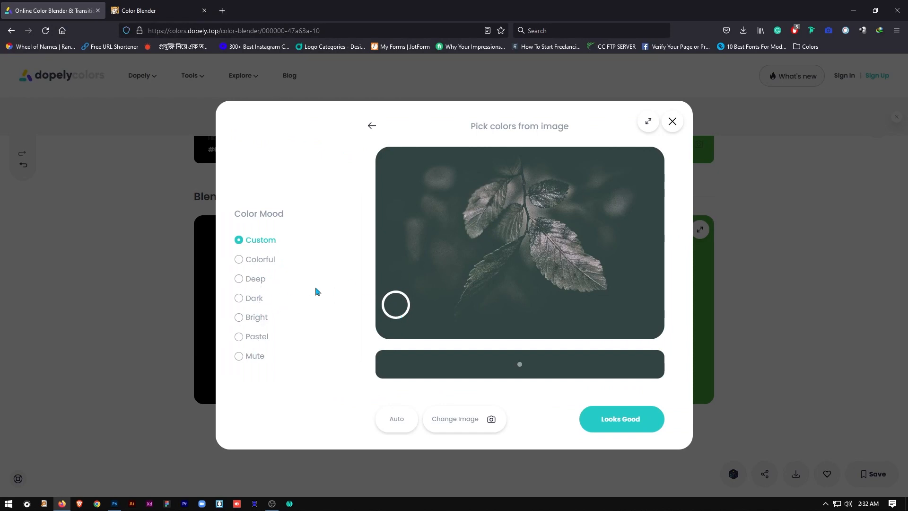
pyautogui.moveTo(396, 304); pyautogui.dragTo(482, 217)
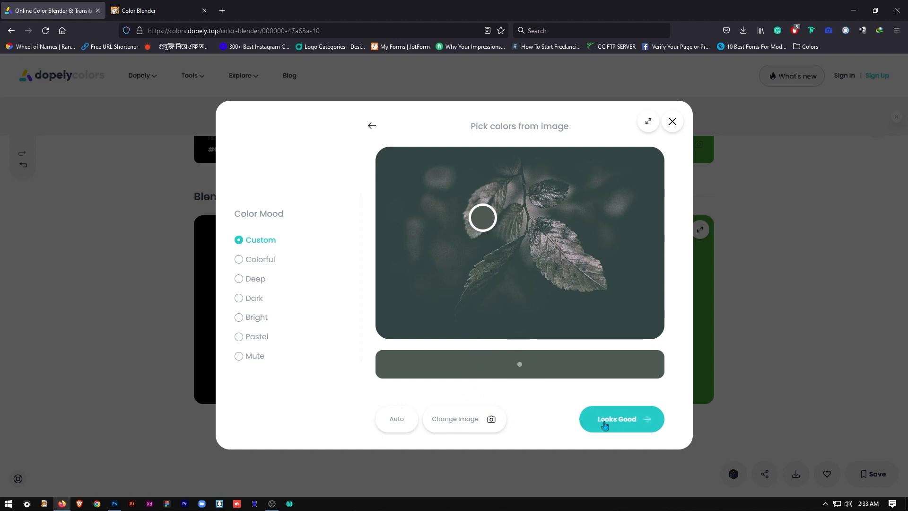
pyautogui.click(607, 423)
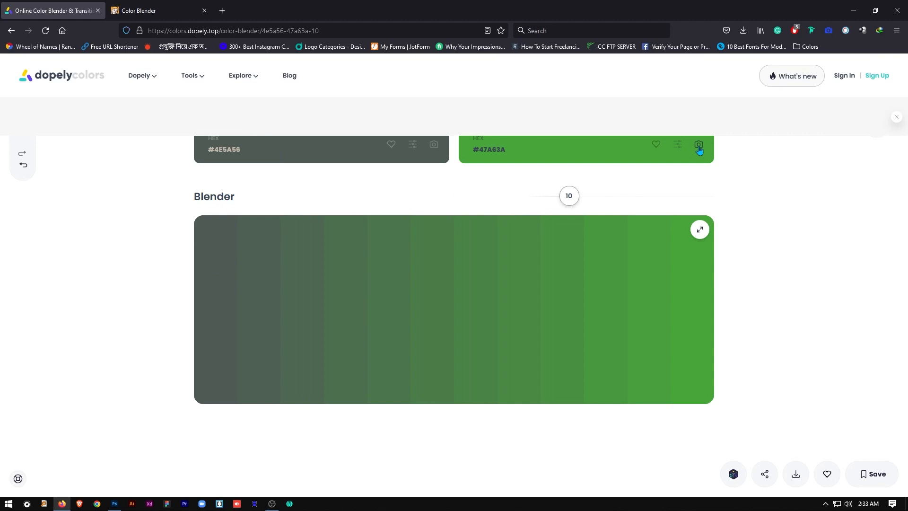
# Load 14th-Batch-Graphic-Design.jpg for the second color and apply skin tone DAAE81 picked from the man's forehead.
pyautogui.click(698, 145)
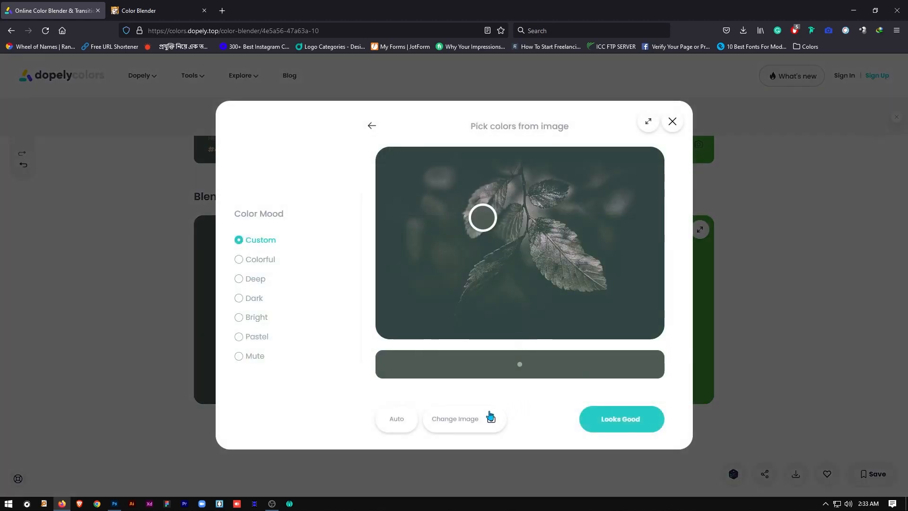
pyautogui.click(479, 424)
pyautogui.click(318, 74)
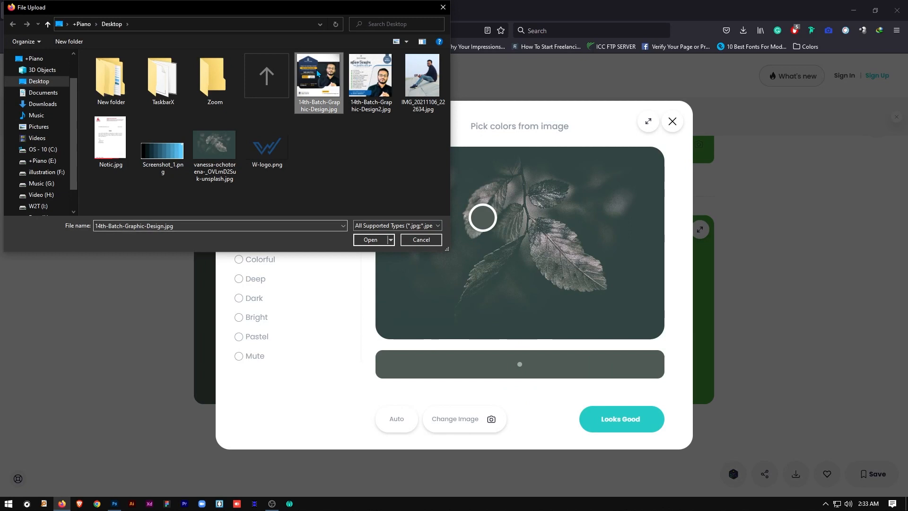
pyautogui.click(421, 78)
pyautogui.click(325, 71)
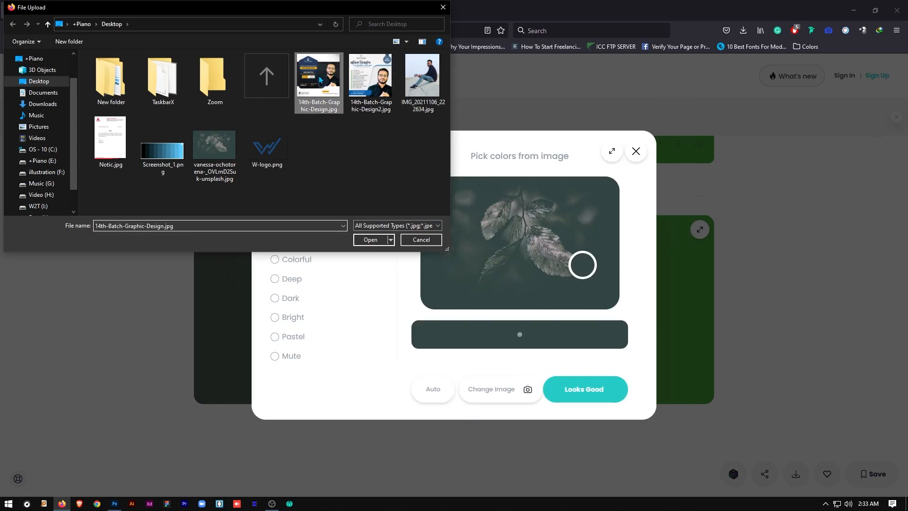
pyautogui.click(370, 240)
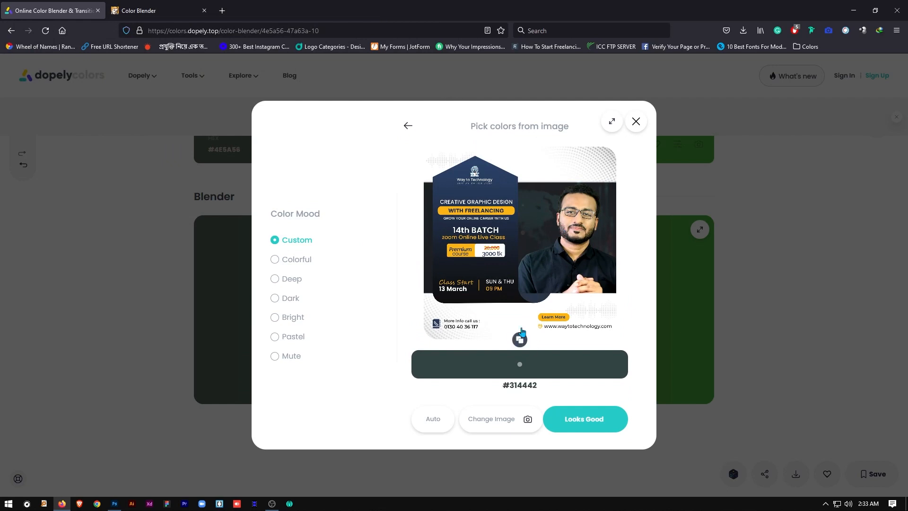
pyautogui.moveTo(577, 249); pyautogui.dragTo(584, 197)
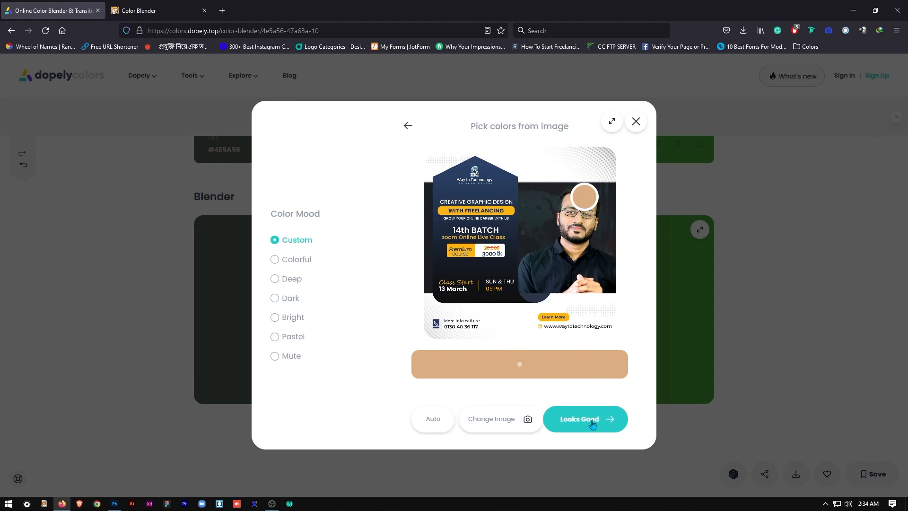
pyautogui.click(592, 424)
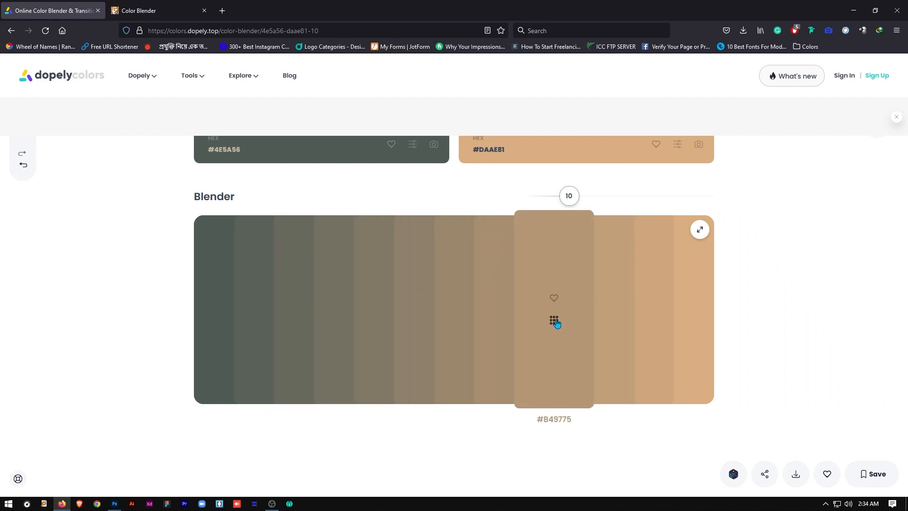
# Expand blend color #B49775 into its shades and switch to the meyerweb Color Blender page.
pyautogui.click(554, 321)
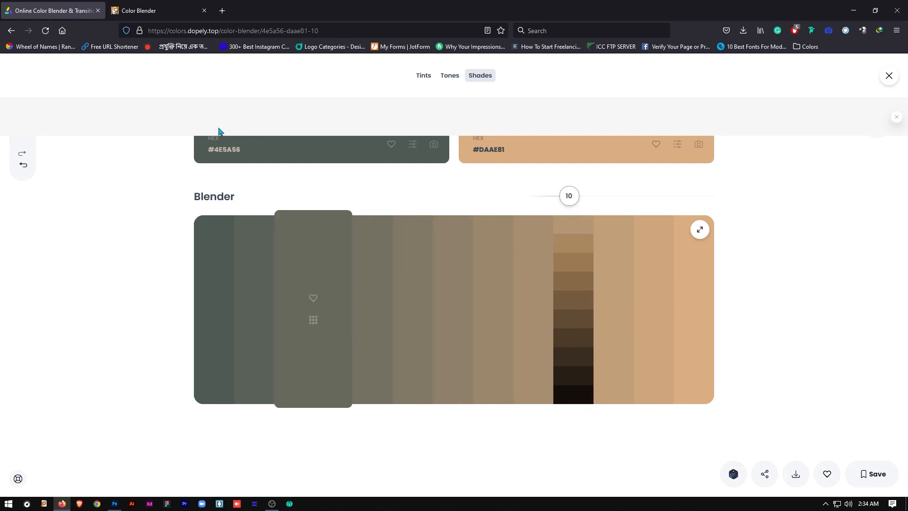
pyautogui.click(146, 6)
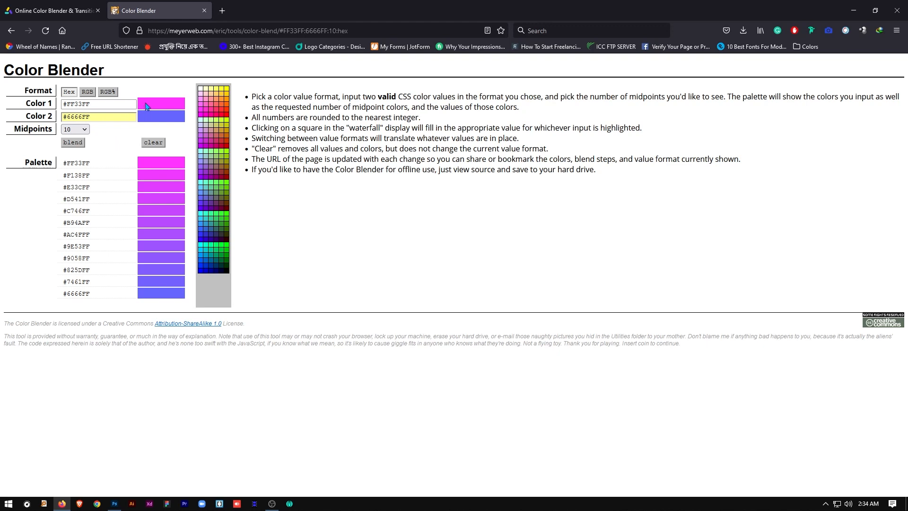
# Set color 1 to blue #0033FF and color 2 to green #66CC66 from the swatch grid and blend them.
pyautogui.click(93, 105)
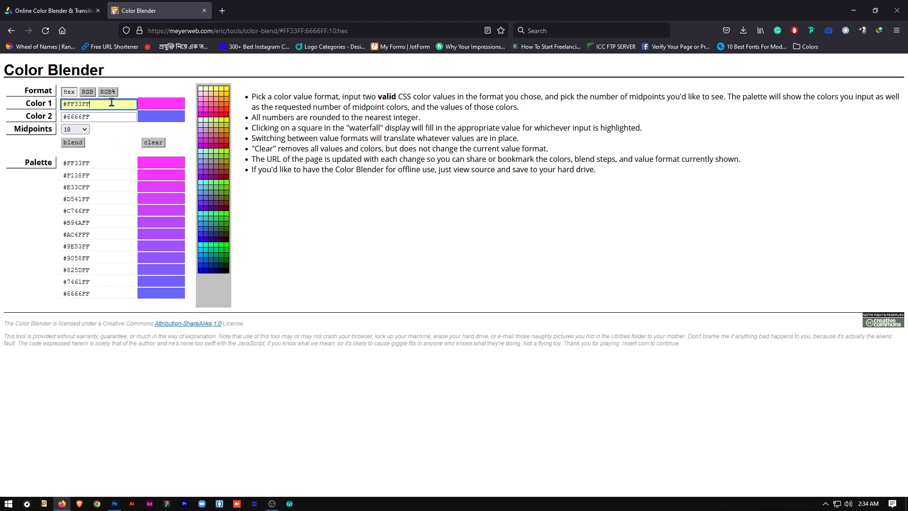
pyautogui.moveTo(94, 105); pyautogui.dragTo(56, 107)
pyautogui.click(203, 263)
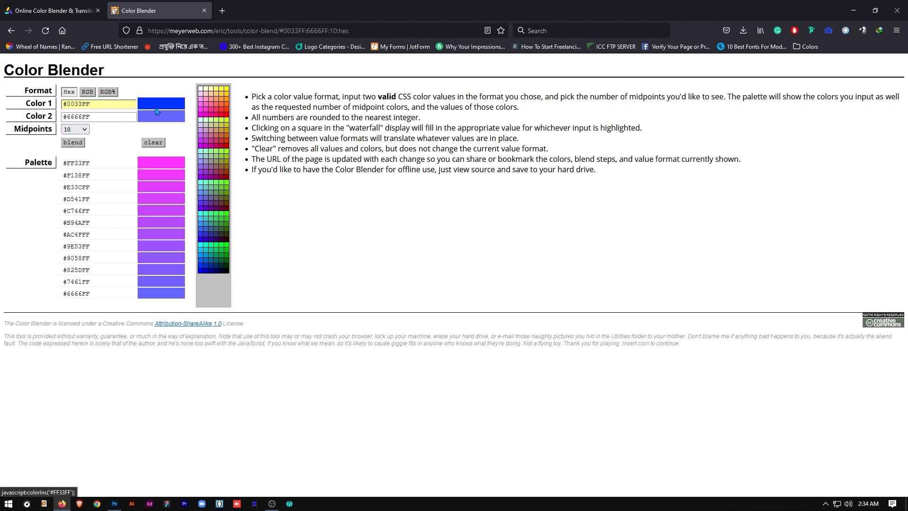
pyautogui.moveTo(90, 117); pyautogui.dragTo(63, 120)
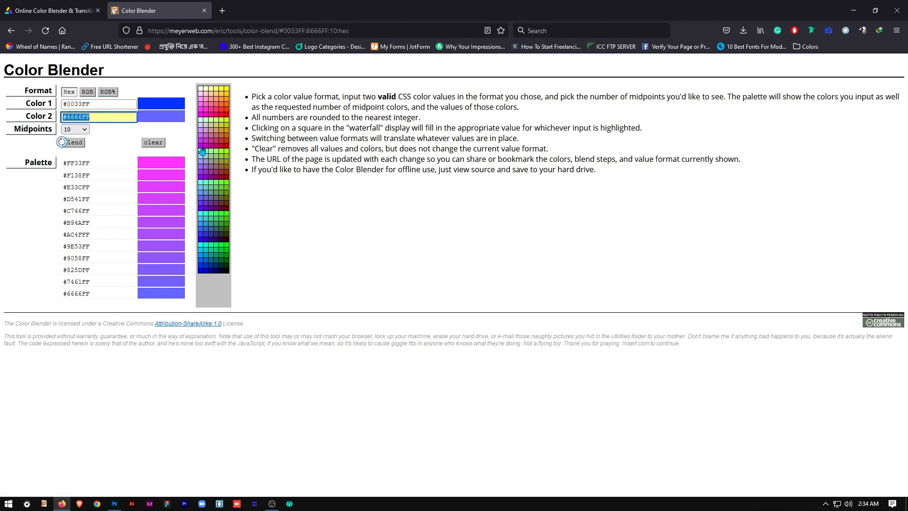
pyautogui.click(217, 191)
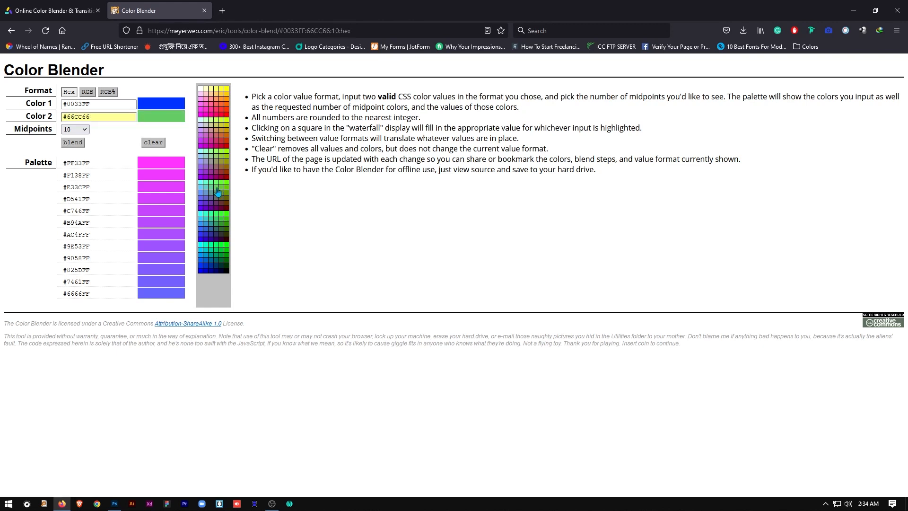
pyautogui.click(73, 144)
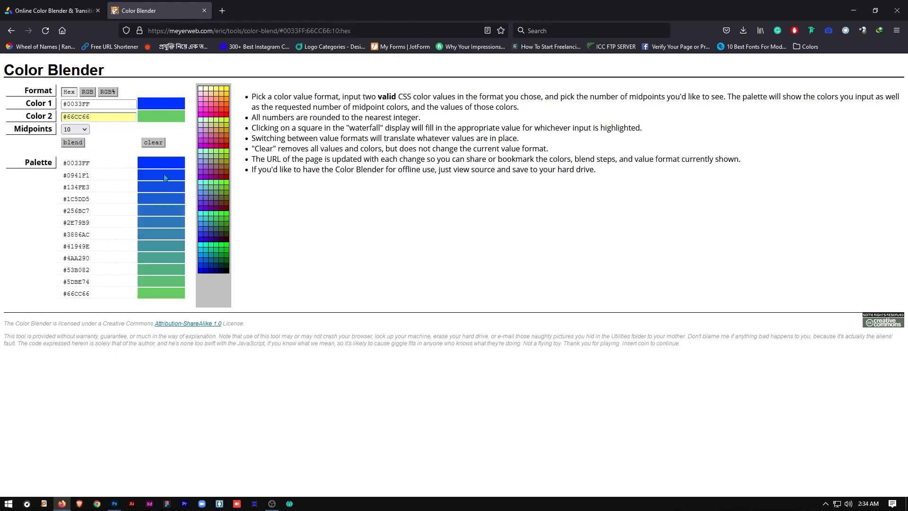
# Regenerate the blue-to-green palette with 5 midpoints and again with 3 midpoints.
pyautogui.click(80, 131)
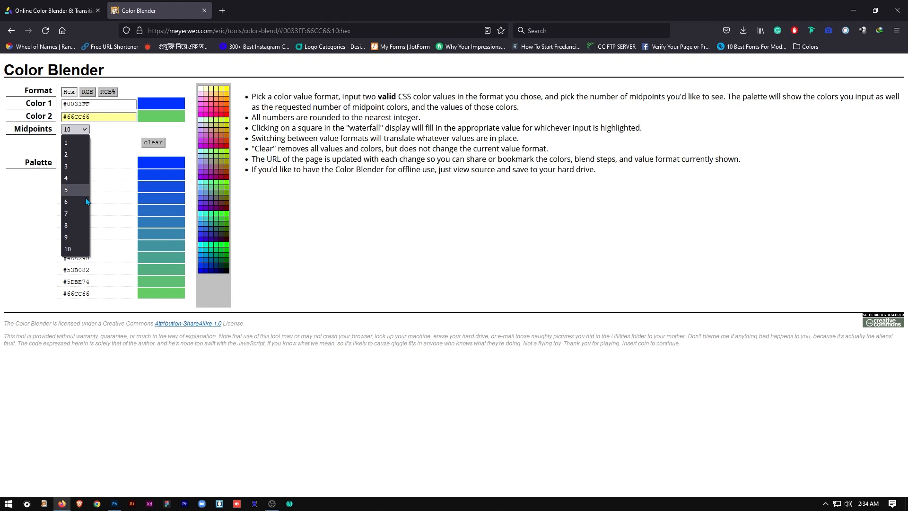
pyautogui.click(74, 190)
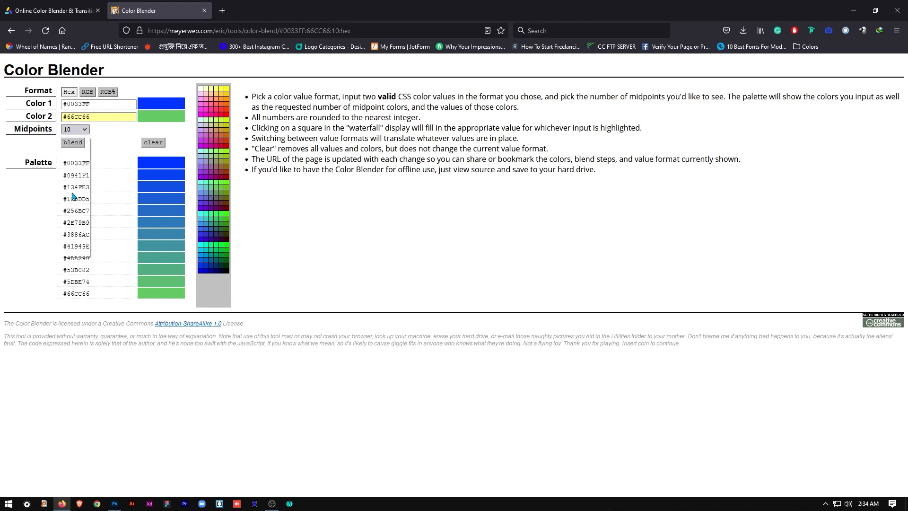
pyautogui.click(74, 142)
pyautogui.click(76, 130)
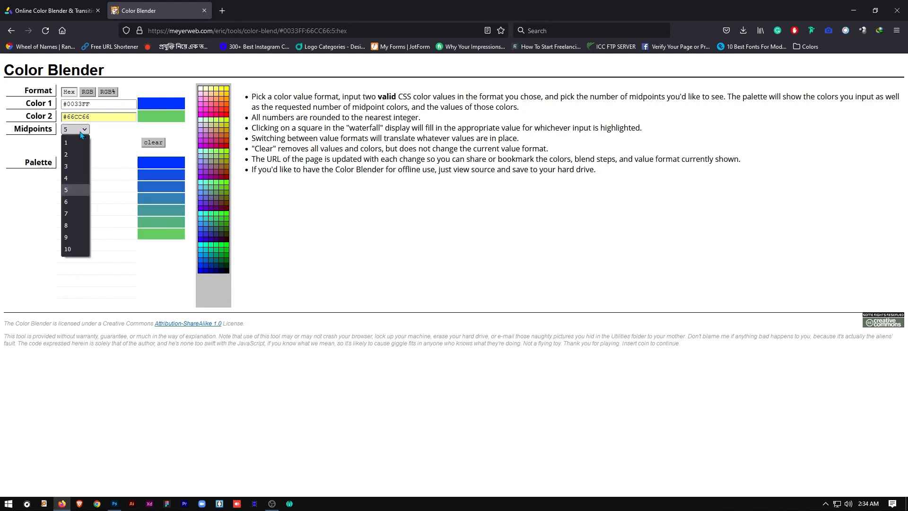
pyautogui.click(73, 165)
pyautogui.click(74, 143)
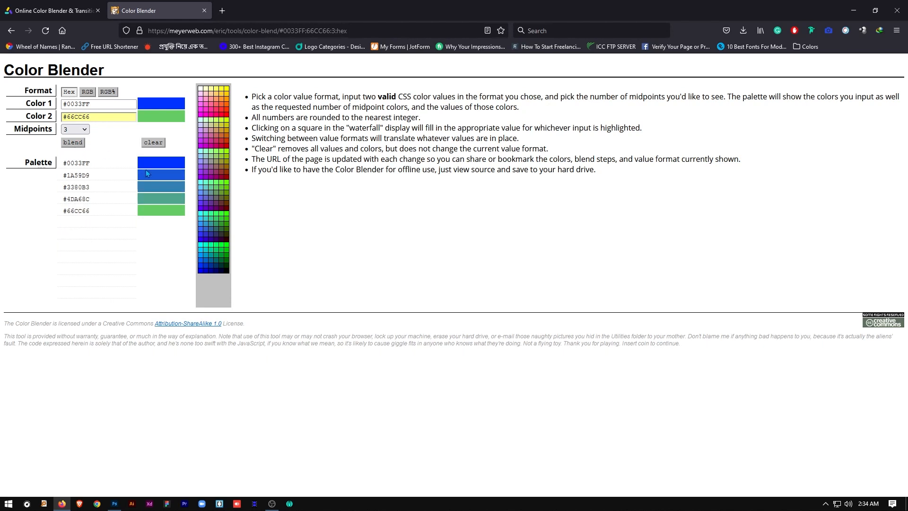
# Clear all values and blend pink #FF6699 as color 1 with blue #3399FF as color 2 using 10 midpoints.
pyautogui.click(150, 144)
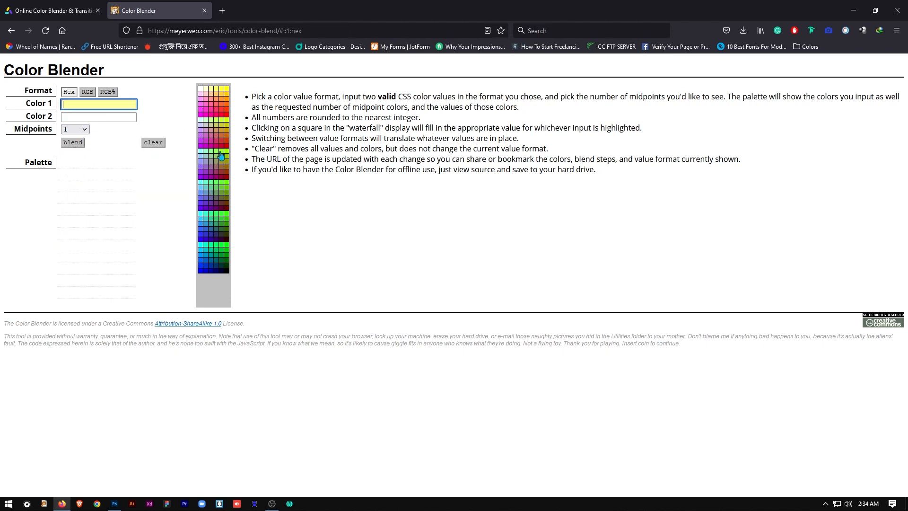
pyautogui.click(120, 105)
pyautogui.click(214, 106)
pyautogui.click(123, 116)
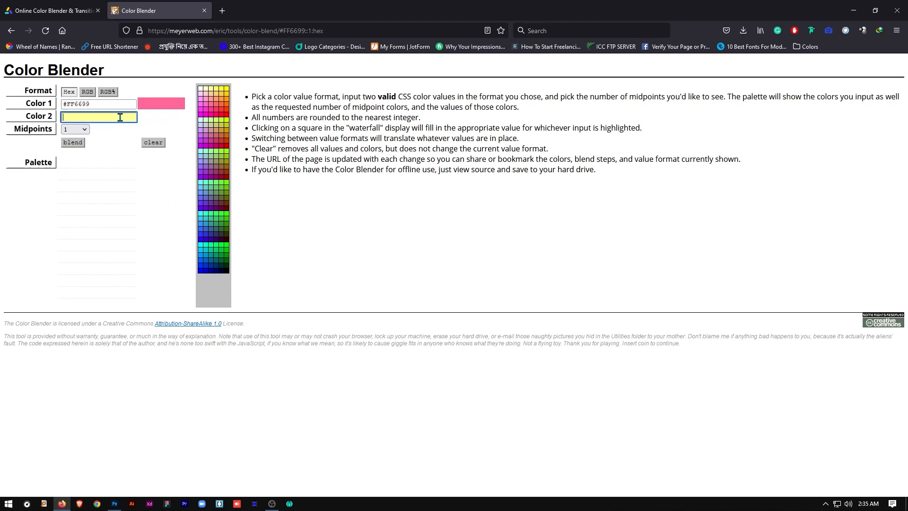
pyautogui.click(200, 224)
pyautogui.click(81, 132)
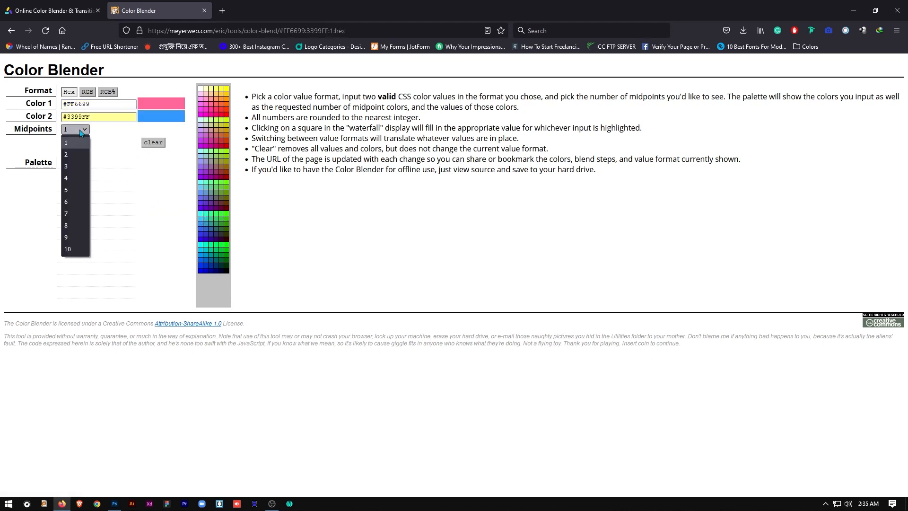
pyautogui.click(75, 249)
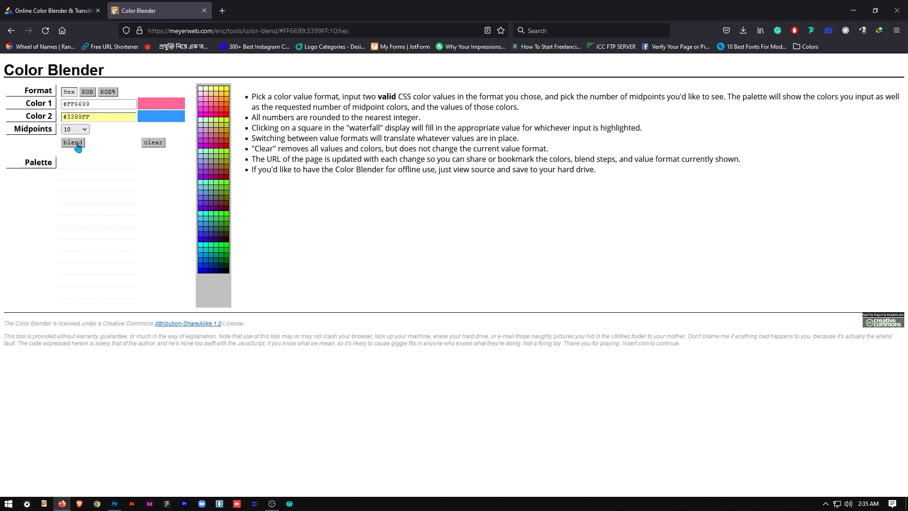
pyautogui.click(76, 143)
# Select the hex codes of the first two palette colors, #FF6699 and #EC6BA2.
pyautogui.click(98, 163)
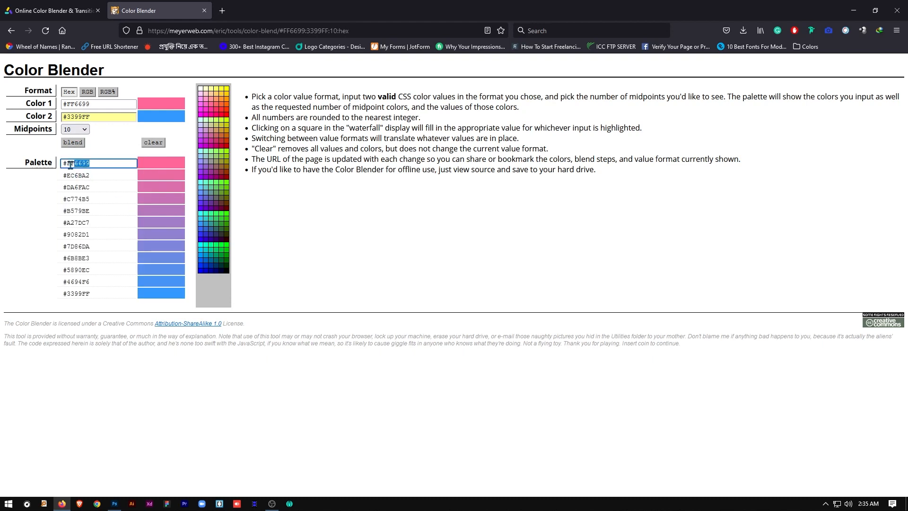
pyautogui.click(75, 176)
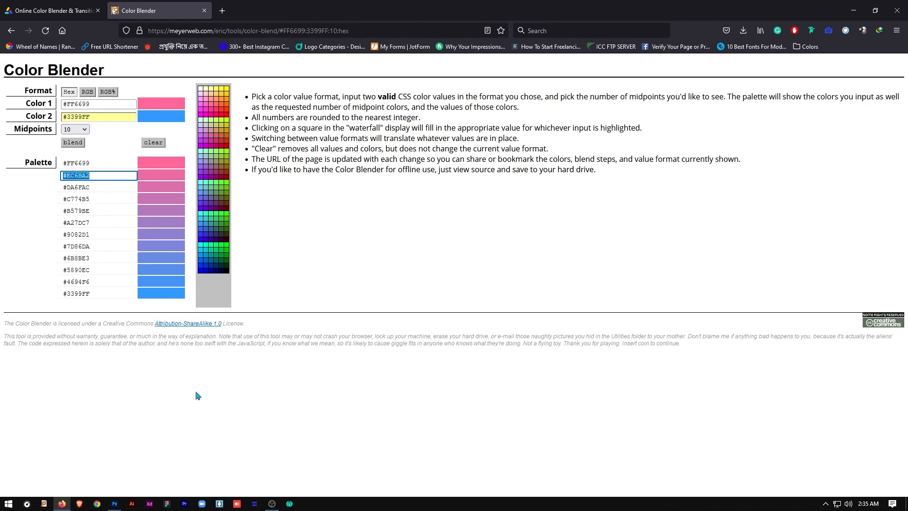
# Compare the Dopely blend with the meyerweb palette and switch to Photoshop.
pyautogui.click(54, 10)
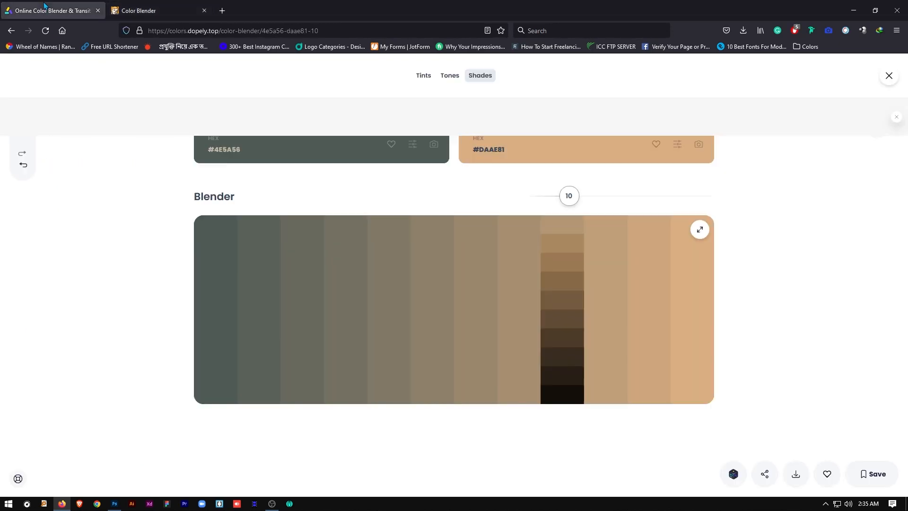
pyautogui.click(167, 6)
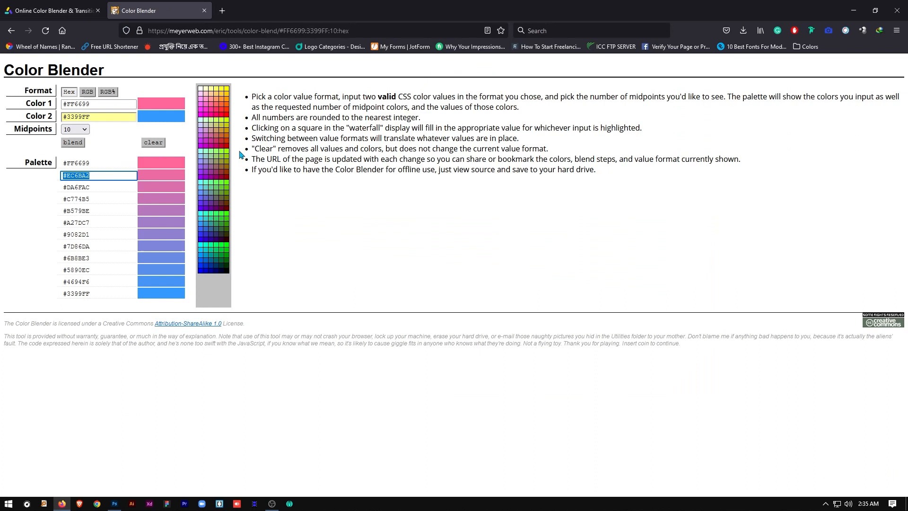
pyautogui.click(64, 6)
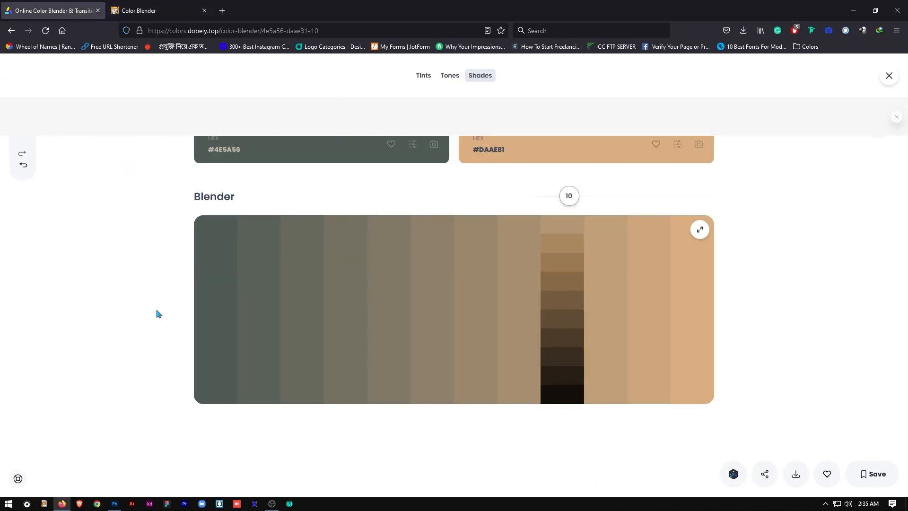
pyautogui.click(115, 504)
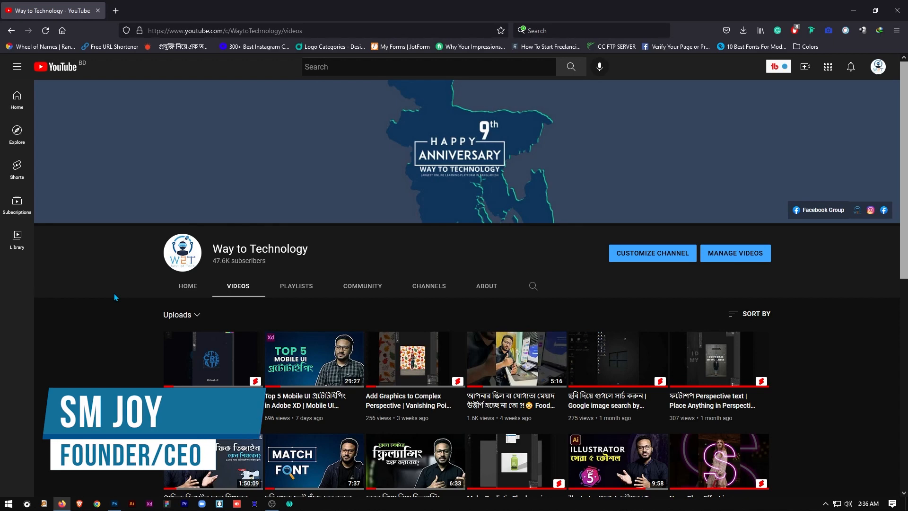
# Look through the uploaded videos on the Way to Technology YouTube channel.
pyautogui.scroll(-1, 103, 310)
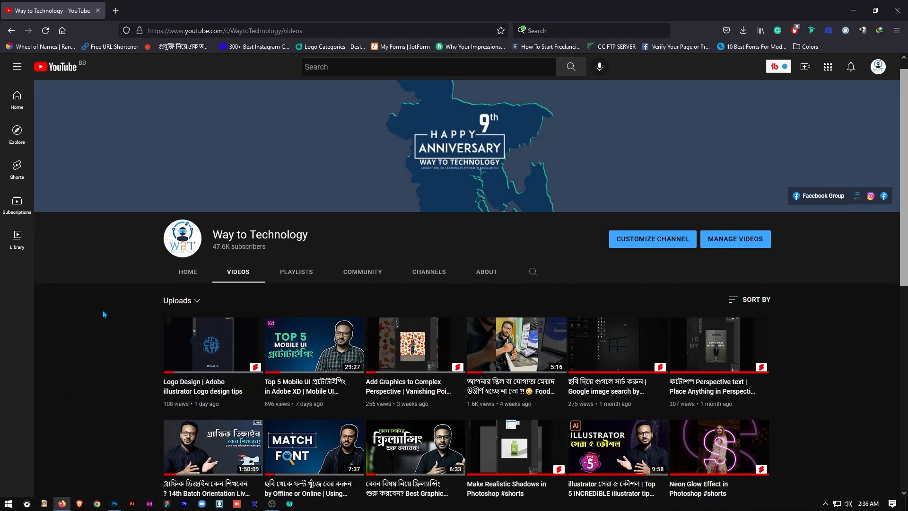
pyautogui.scroll(-3, 103, 310)
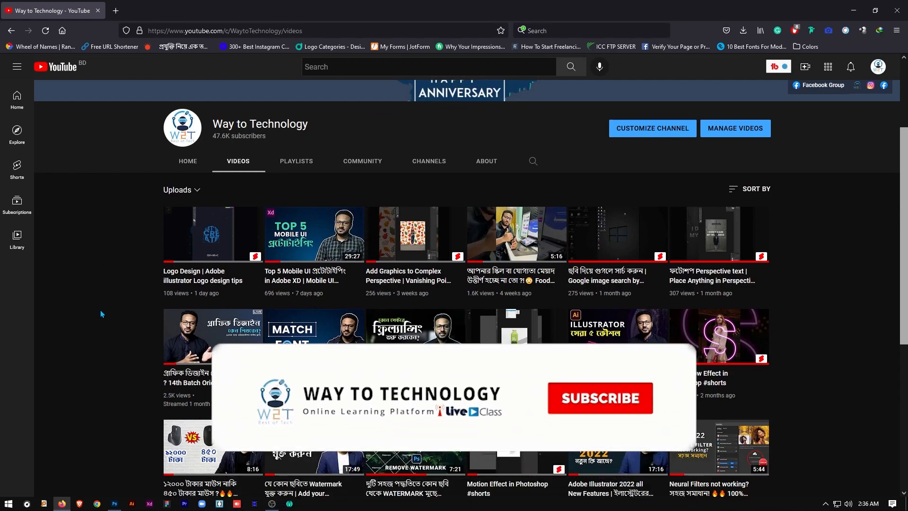
pyautogui.scroll(-3, 100, 311)
pyautogui.scroll(3, 102, 310)
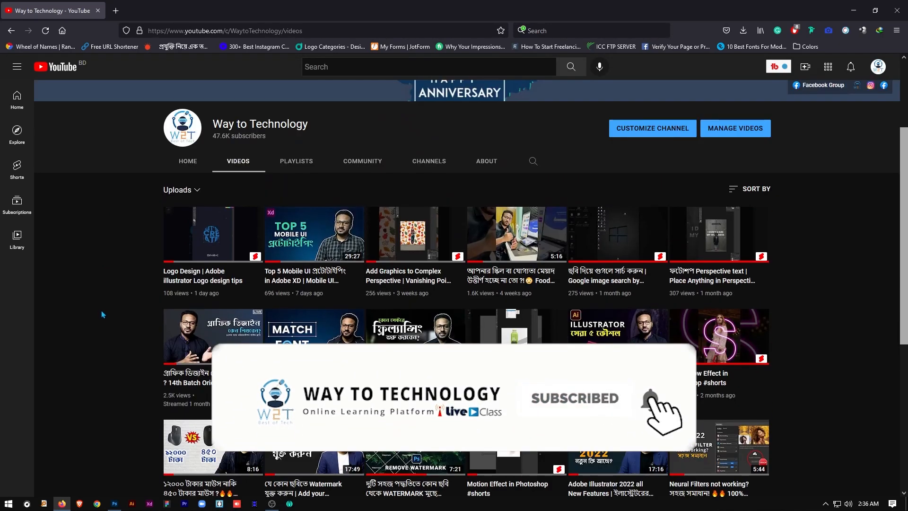
pyautogui.scroll(-3, 100, 311)
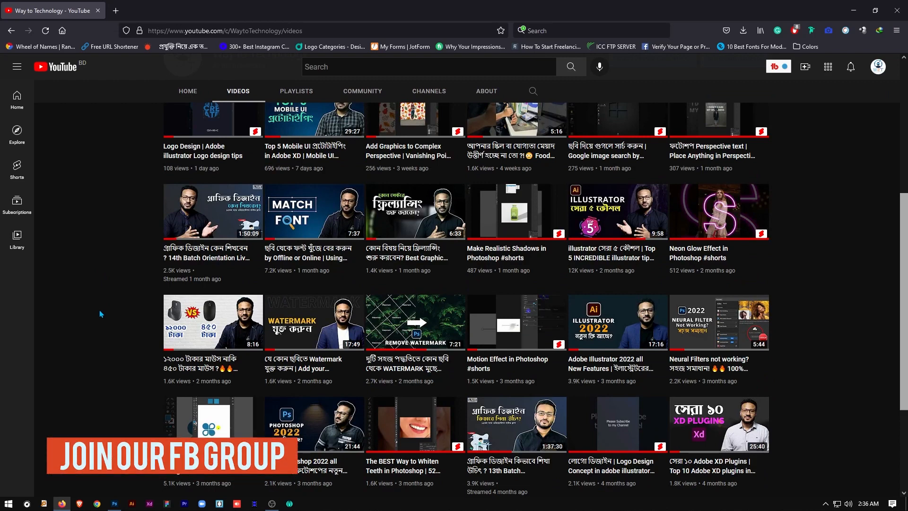
pyautogui.scroll(-1, 99, 314)
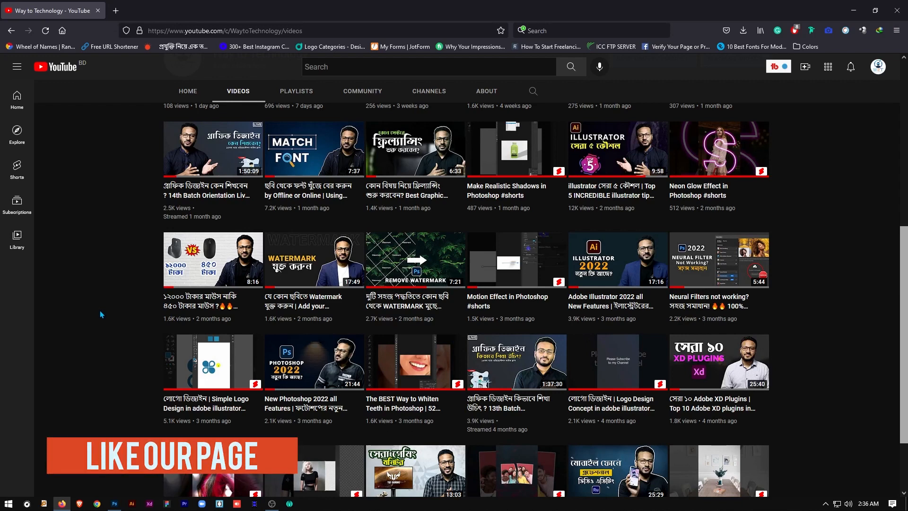
pyautogui.scroll(-3, 100, 311)
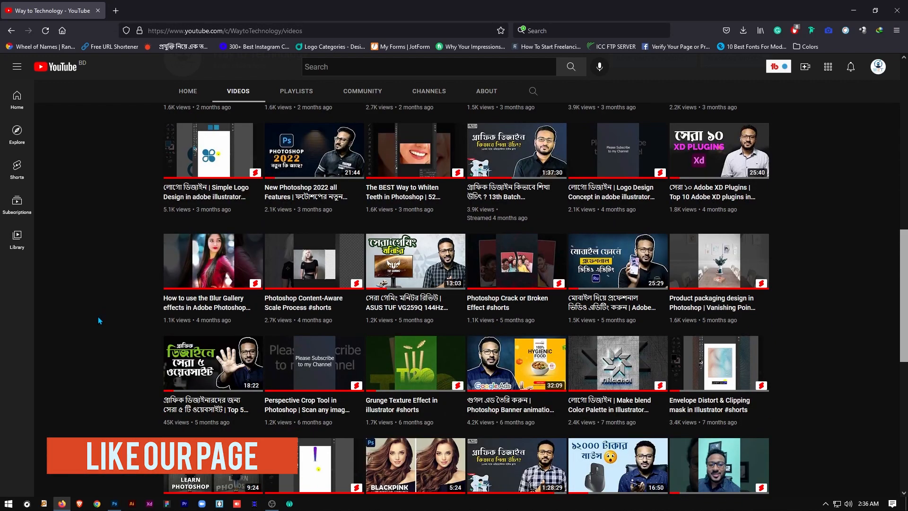
pyautogui.scroll(-2, 100, 321)
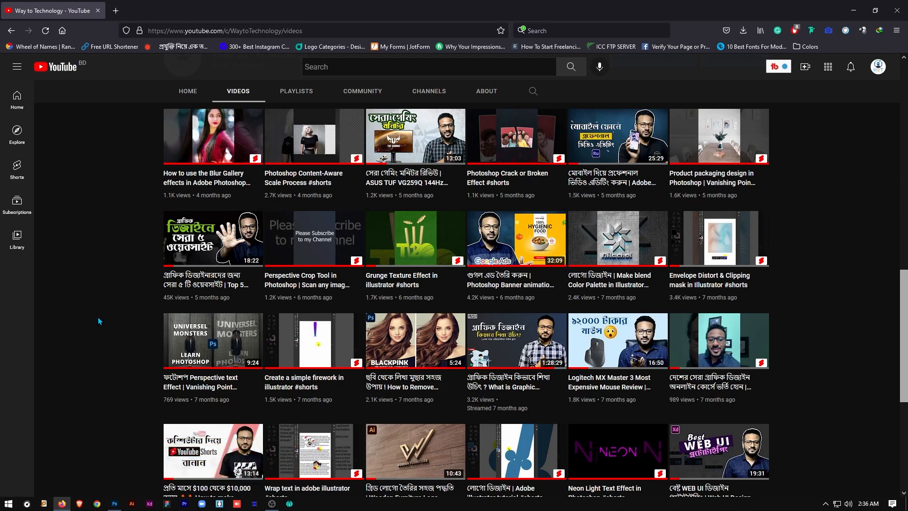
pyautogui.scroll(-3, 99, 321)
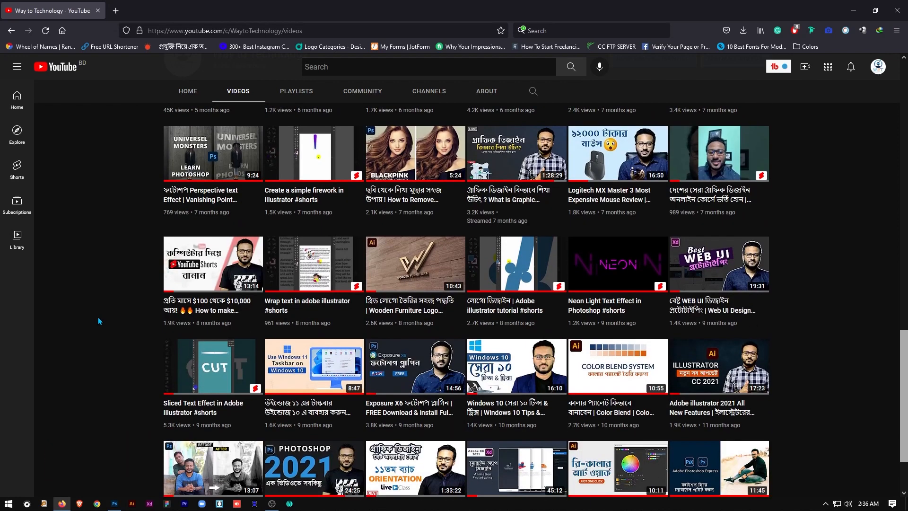
pyautogui.scroll(-2, 99, 321)
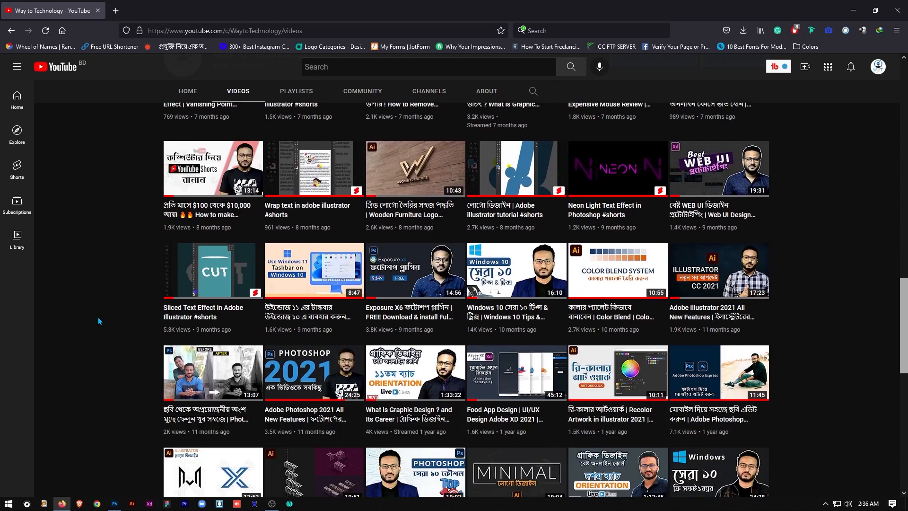
pyautogui.scroll(-4, 98, 320)
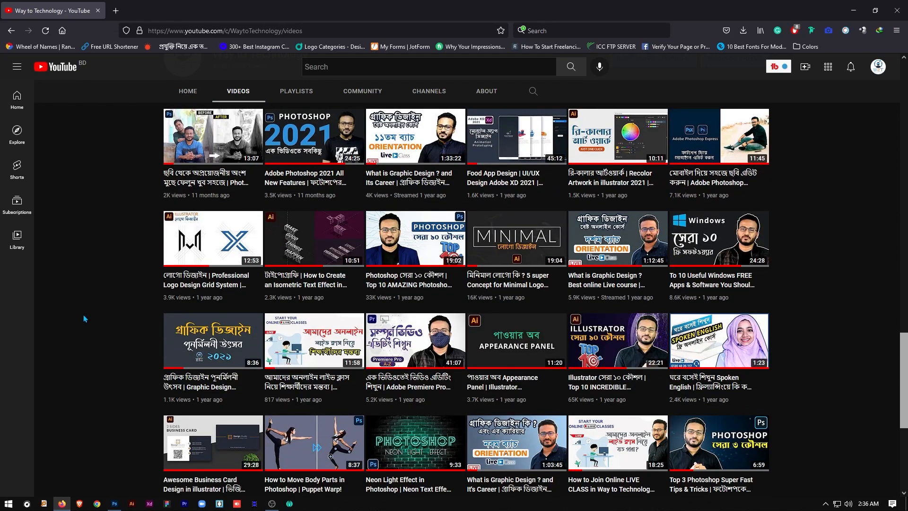
pyautogui.scroll(-2, 83, 314)
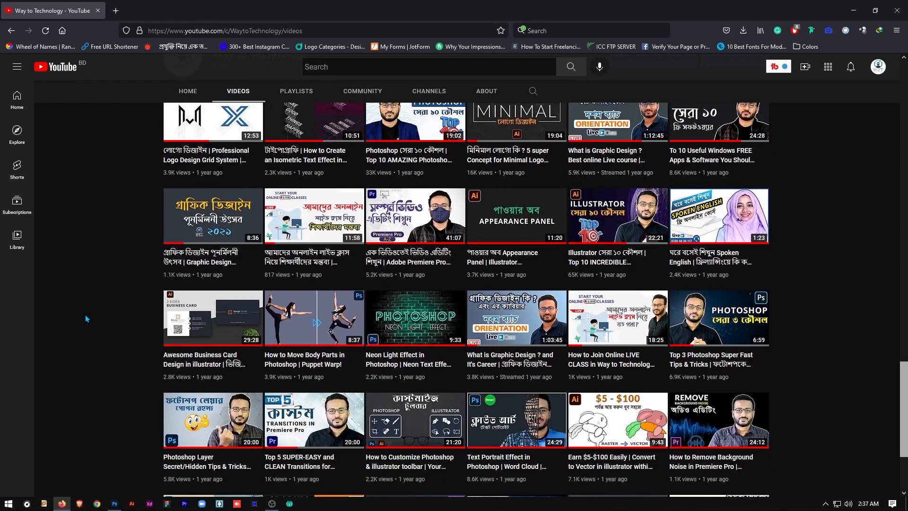